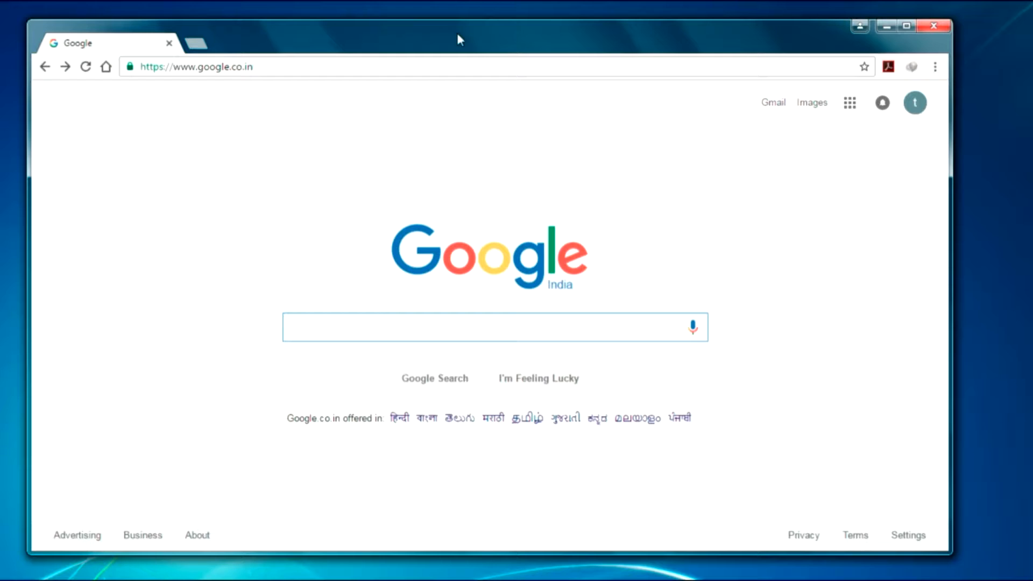
Search Google for "wamp server" and open the wampserver.com/en result
left_click_drag(456, 34, 462, 33)
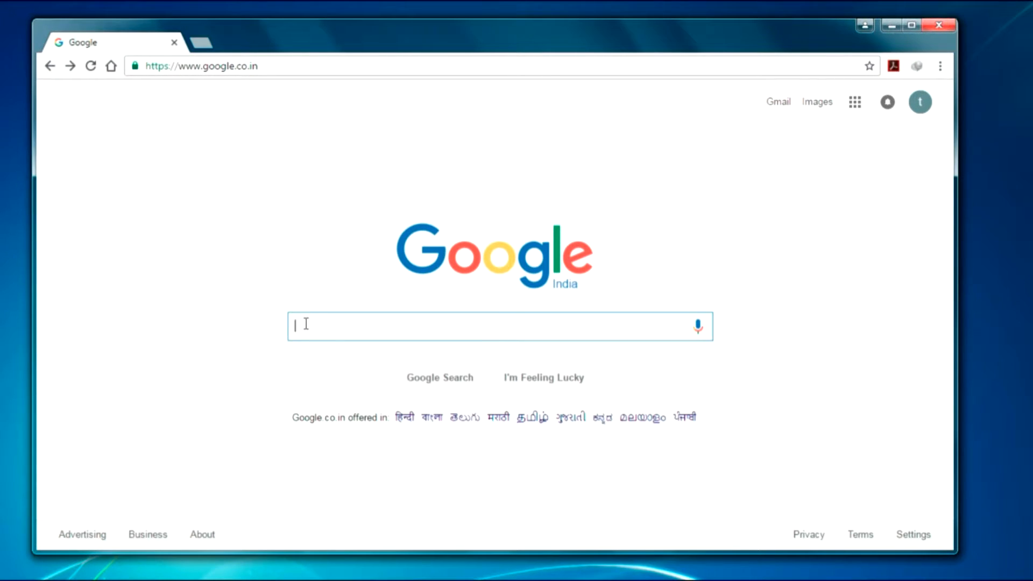
type("wamp server")
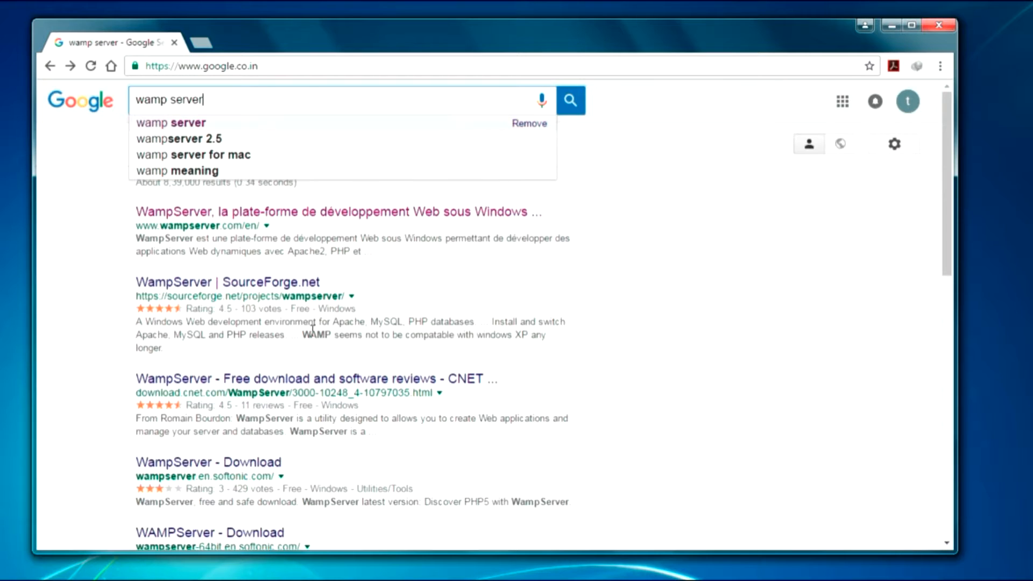
key("Return")
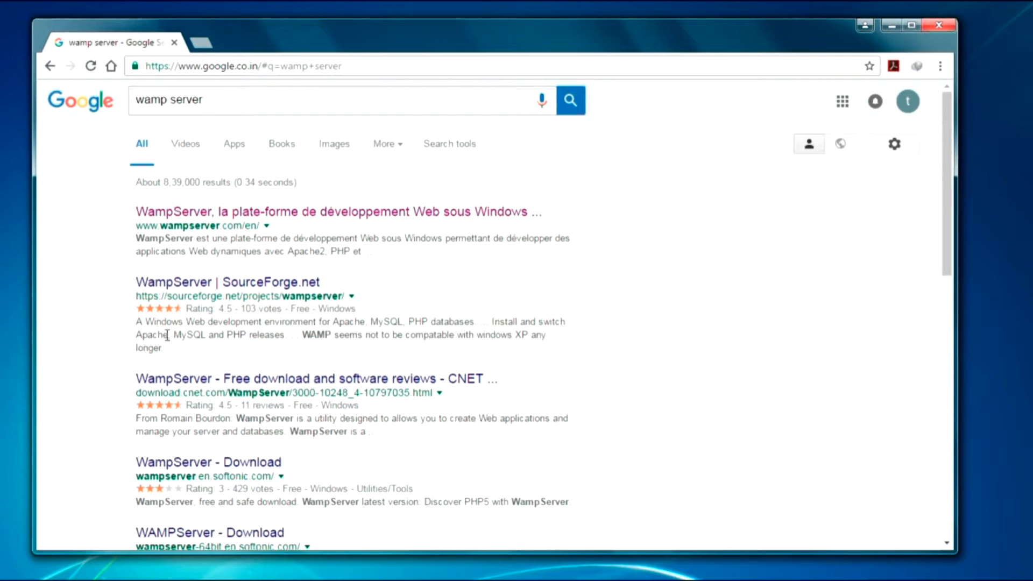
left_click_drag(132, 212, 221, 213)
left_click_drag(288, 218, 577, 219)
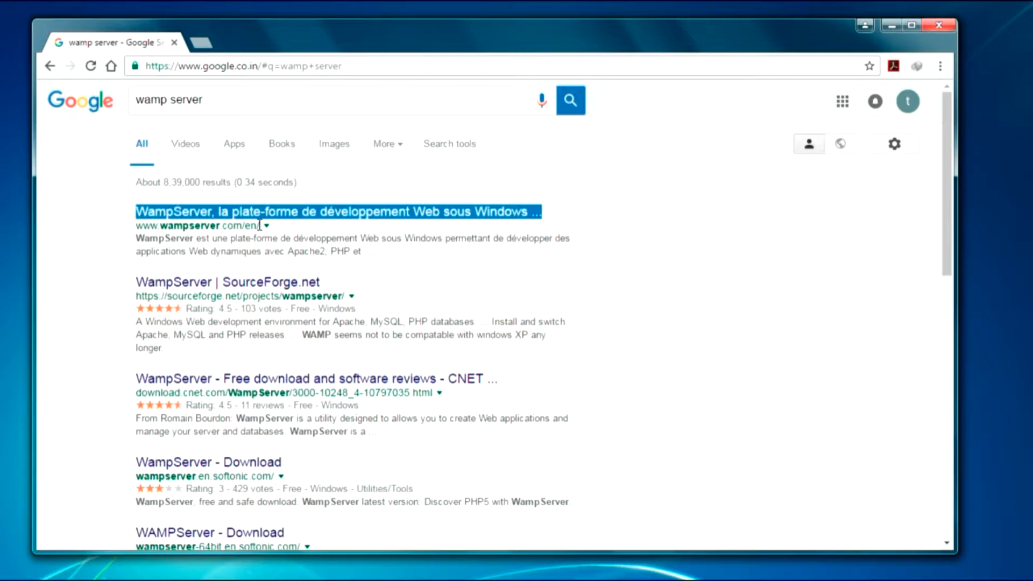
left_click(330, 99)
left_click(295, 218)
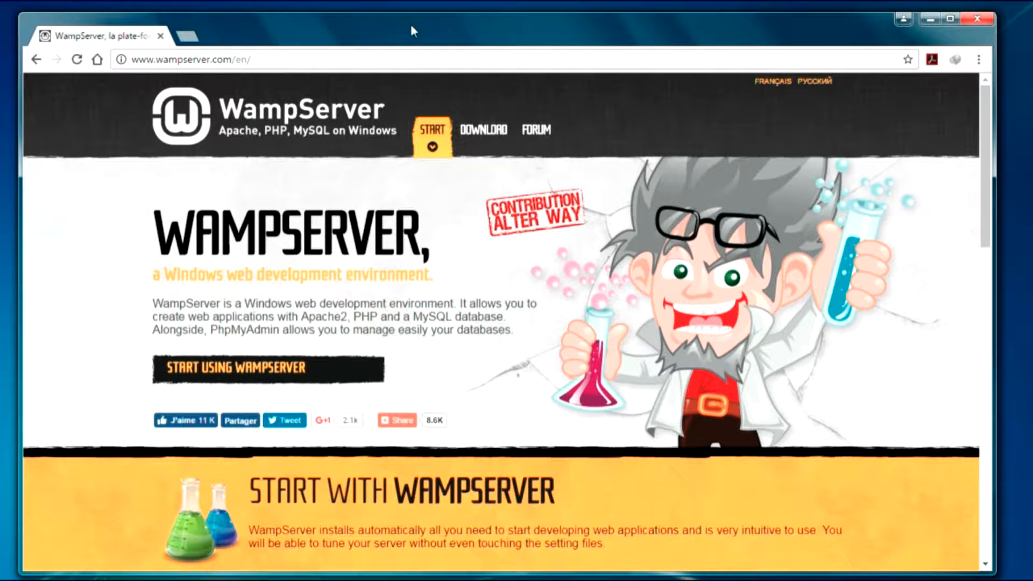
Find the Downloads section of the WampServer site and open the WampServer 32 bits (x86) 3.0.6 download notice
scroll(440, 316, "down", 10)
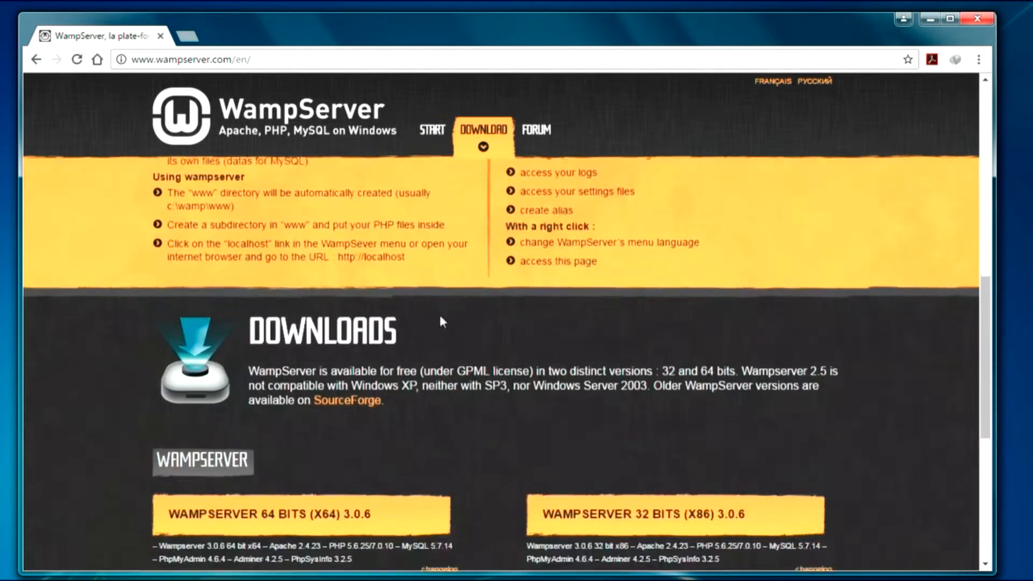
scroll(279, 217, "up", 3)
left_click_drag(244, 264, 419, 263)
left_click(339, 285)
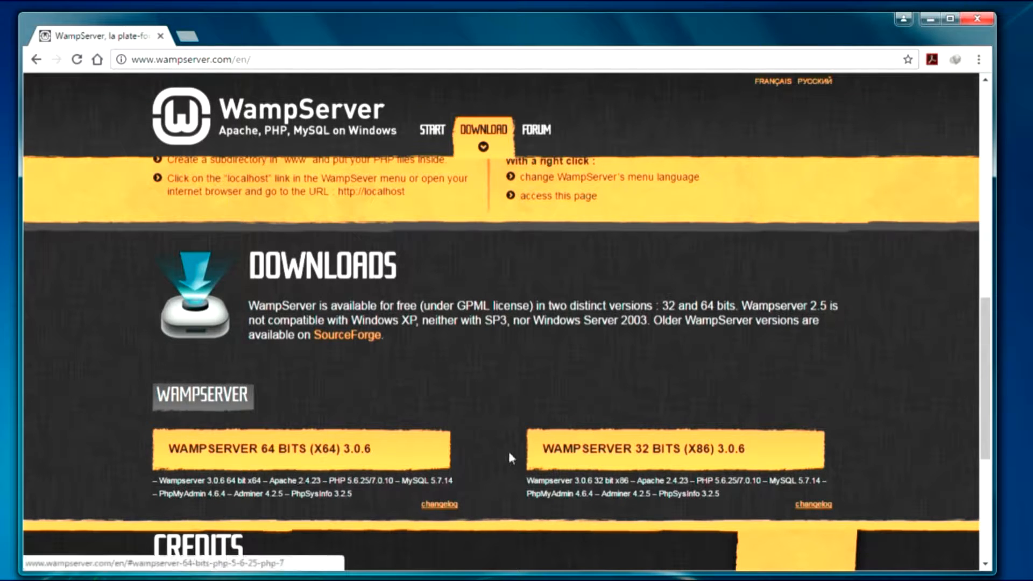
scroll(612, 377, "down", 3)
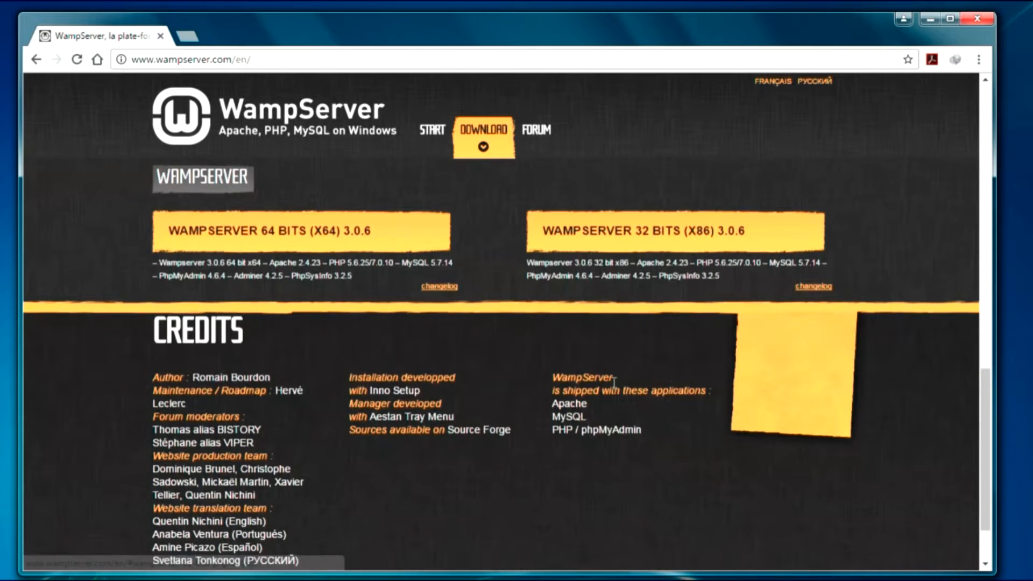
scroll(612, 377, "up", 3)
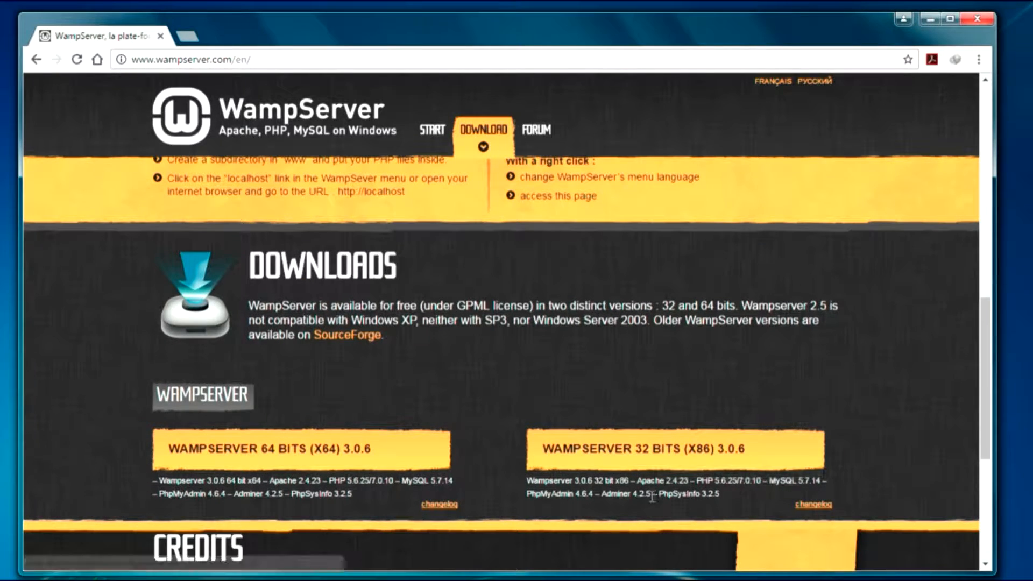
left_click(635, 447)
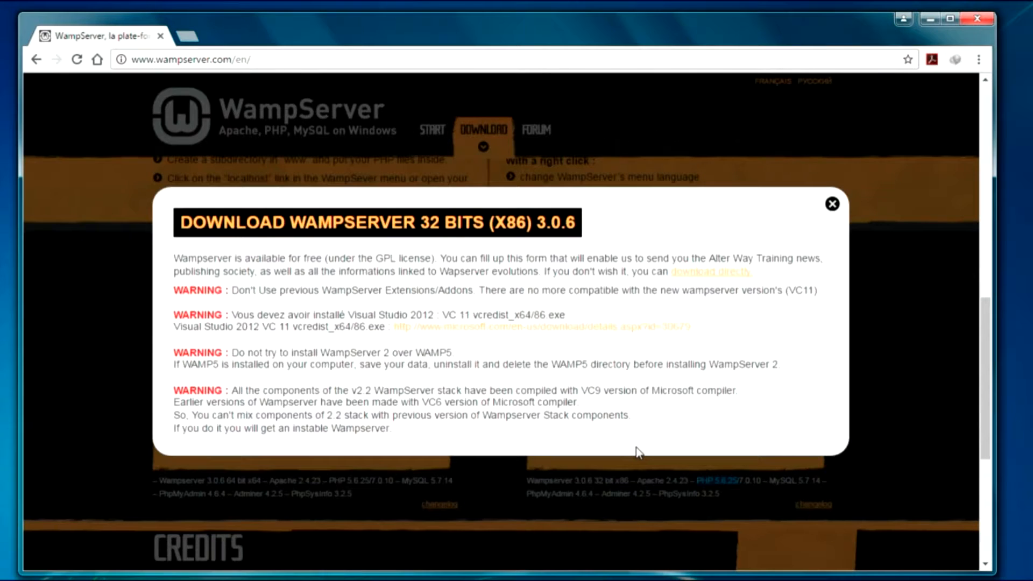
Review the download warnings and start the direct download of WampServer from SourceForge, skipping the form
left_click_drag(182, 278, 578, 276)
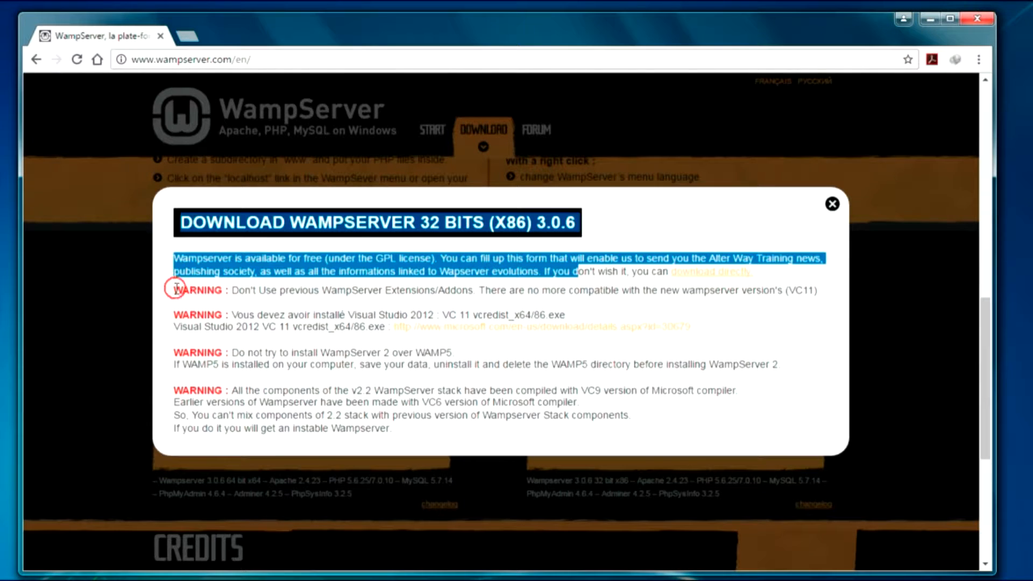
left_click_drag(177, 288, 223, 293)
scroll(312, 323, "down", 3)
scroll(312, 346, "up", 3)
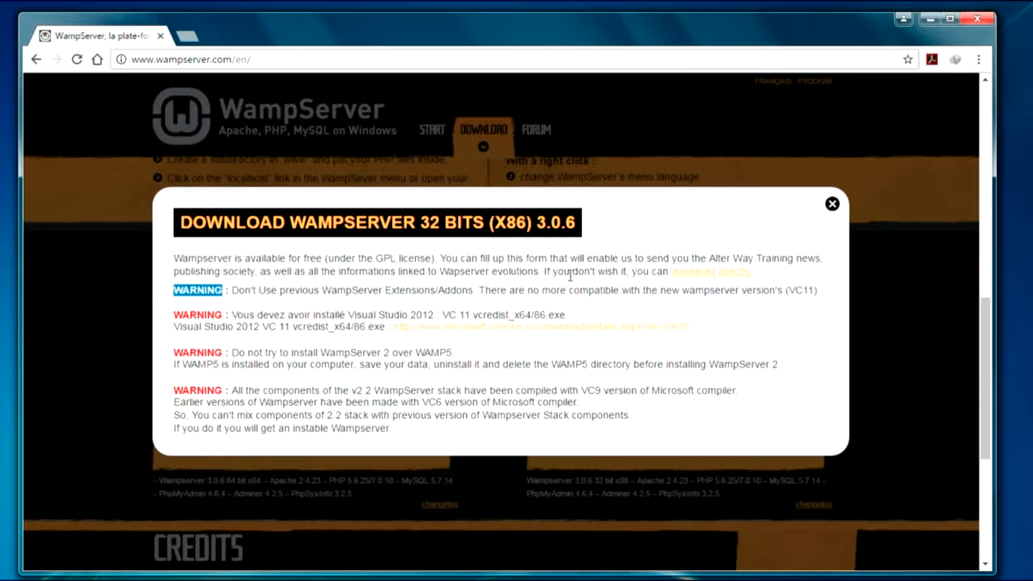
left_click(716, 276)
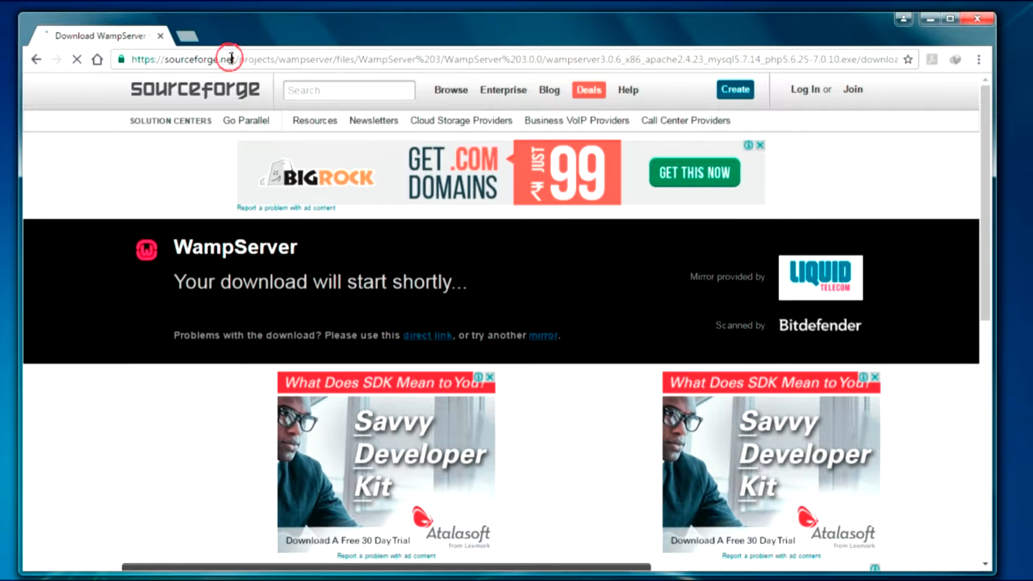
left_click_drag(232, 60, 314, 56)
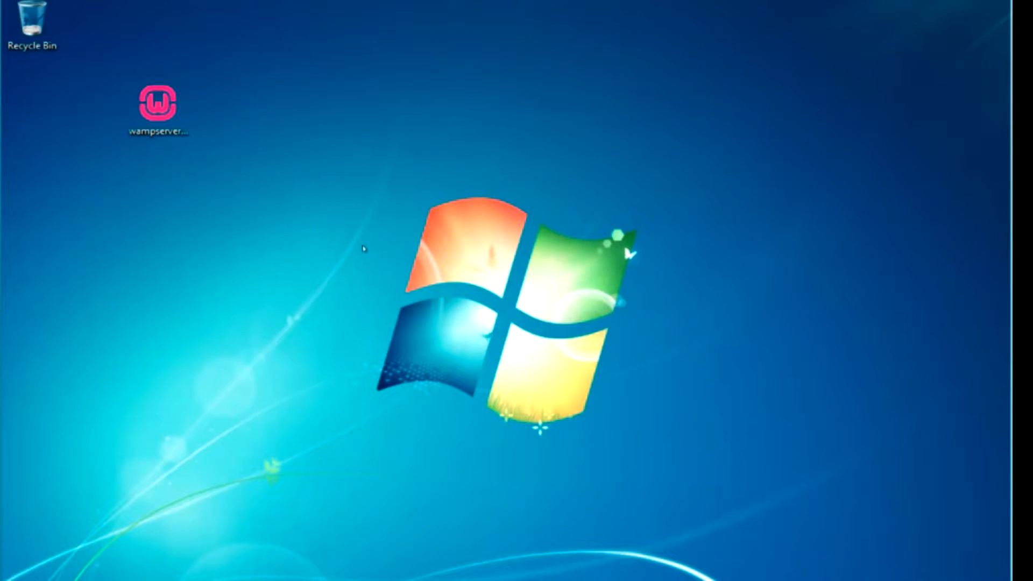
Launch the wampserver2.5 installer from the desktop and allow it to make changes to the computer
left_click(156, 112)
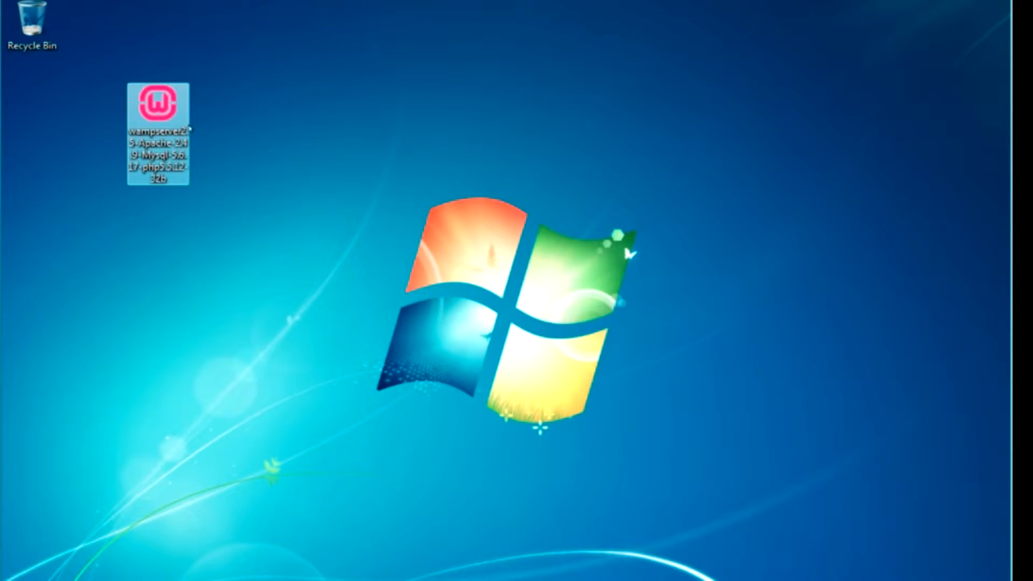
double_click(163, 144)
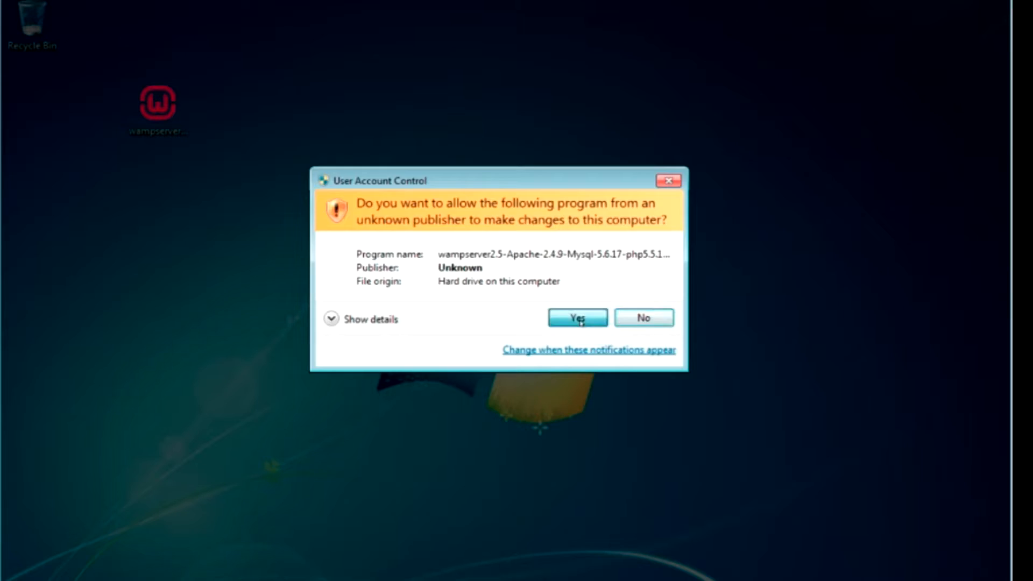
left_click(583, 317)
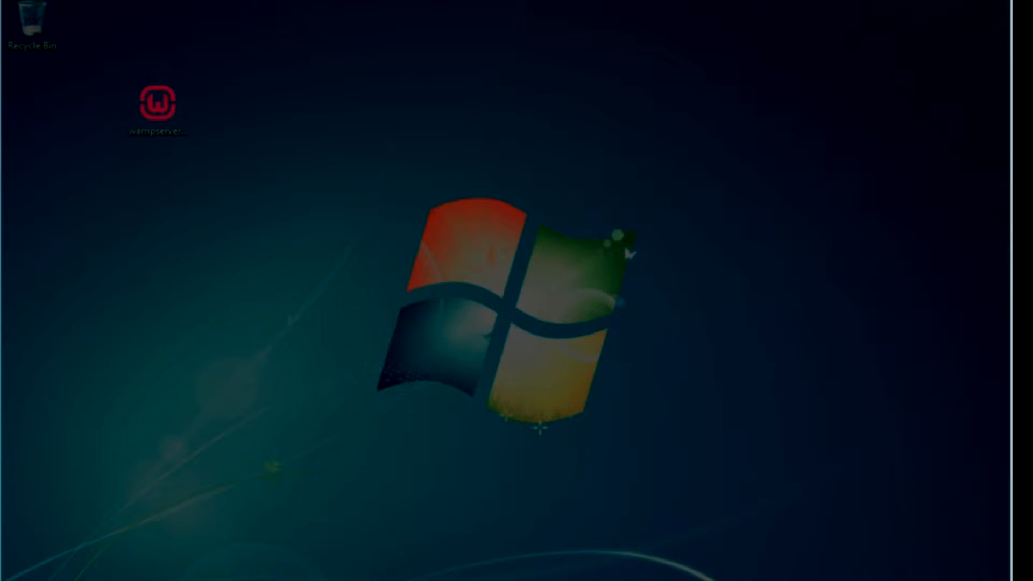
left_click_drag(534, 156, 513, 144)
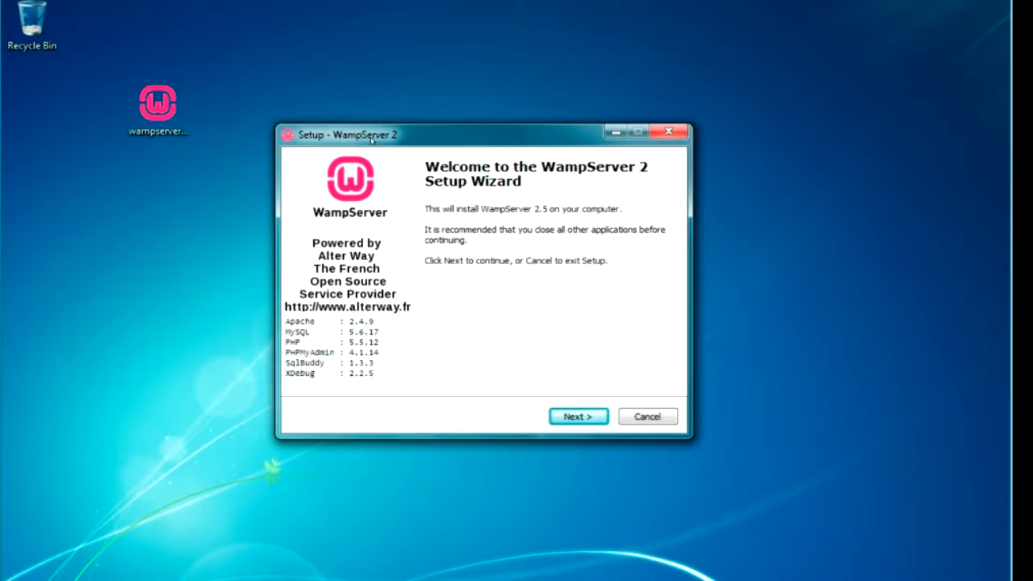
left_click_drag(371, 140, 391, 134)
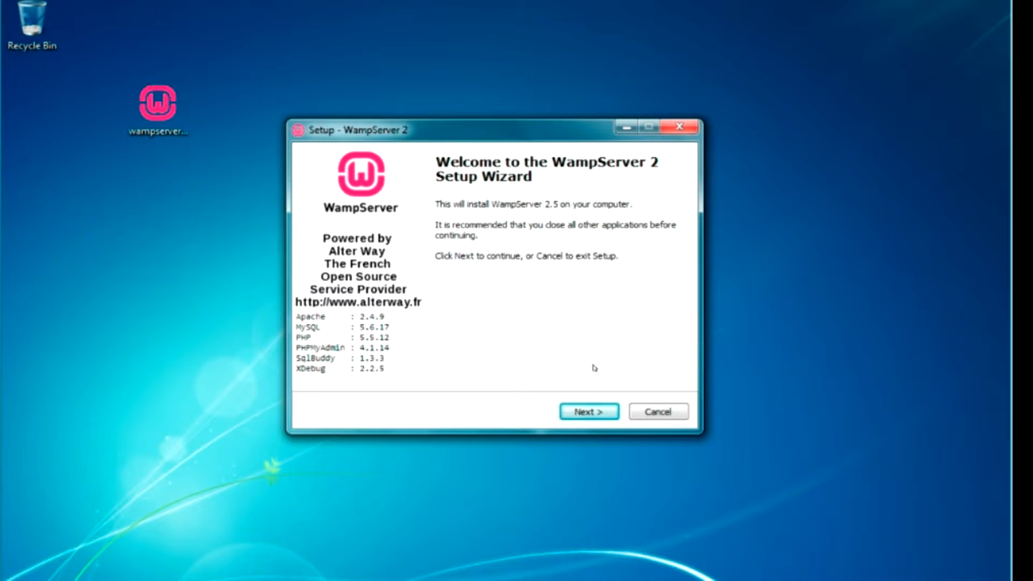
Proceed past the setup wizard's welcome page and accept the license agreement
left_click(595, 410)
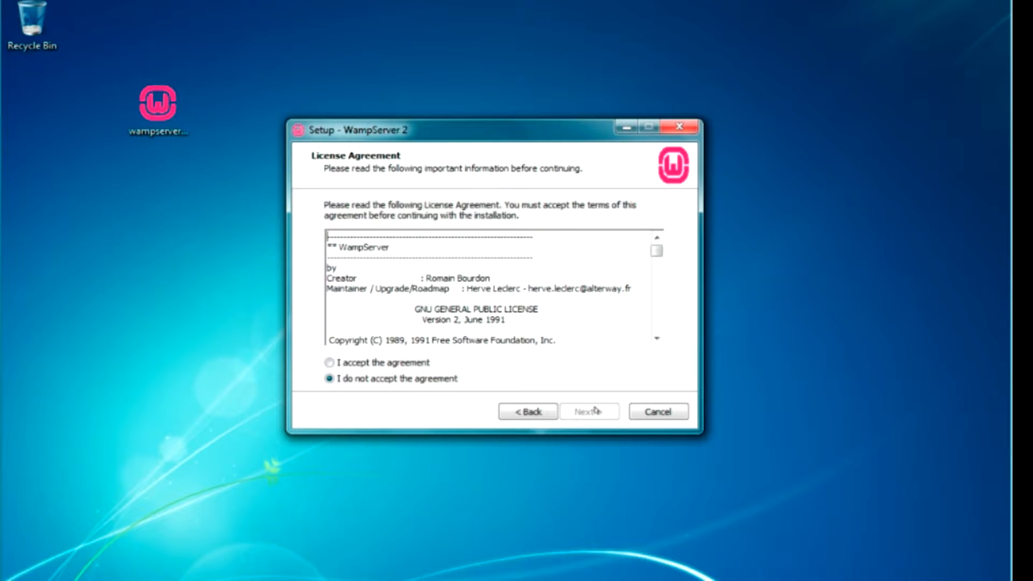
left_click(348, 365)
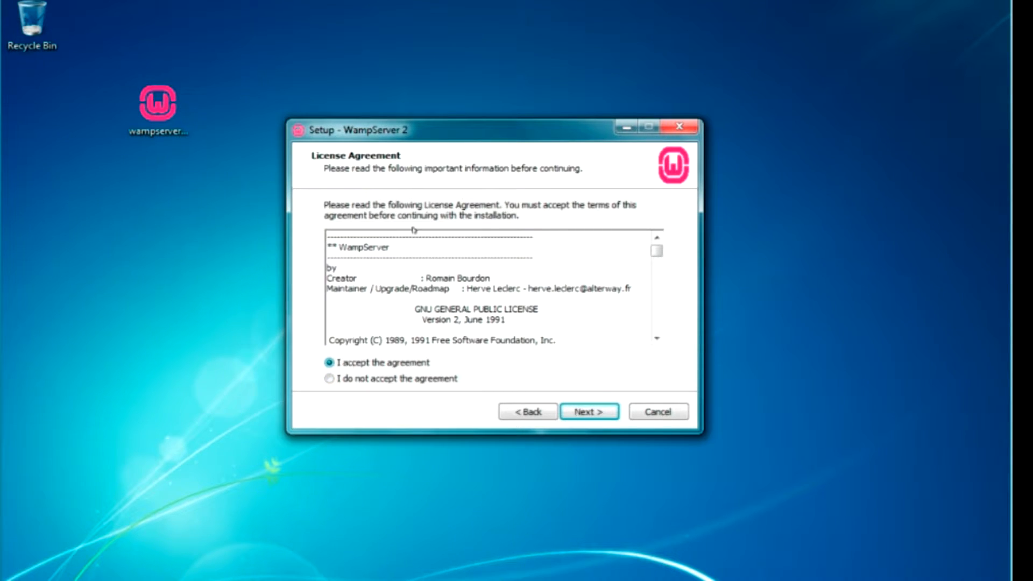
left_click(588, 410)
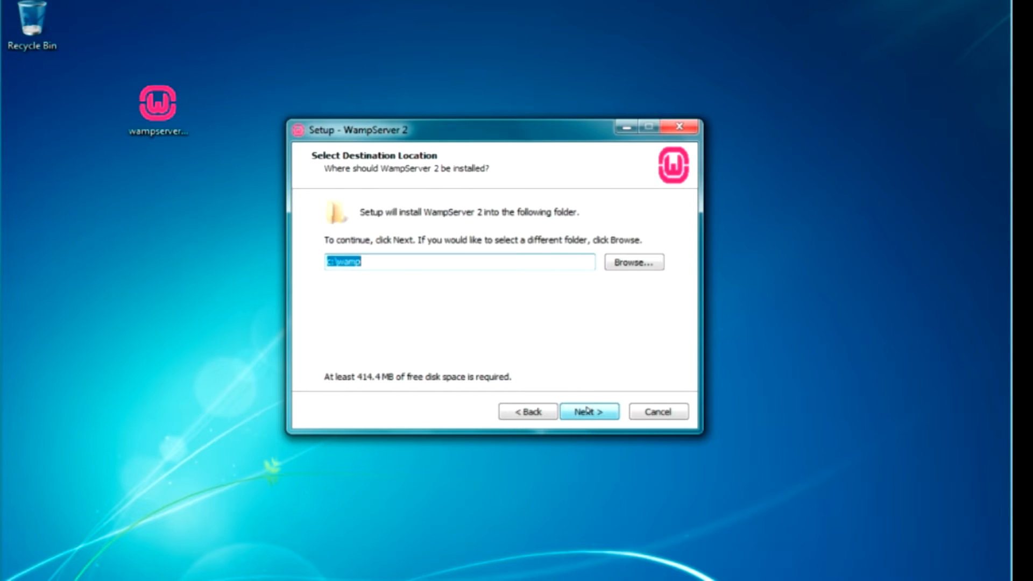
Keep c:\wamp as the WampServer installation folder and continue to the additional tasks
left_click_drag(361, 262, 328, 262)
left_click(378, 263)
left_click(387, 262)
left_click_drag(415, 261, 315, 263)
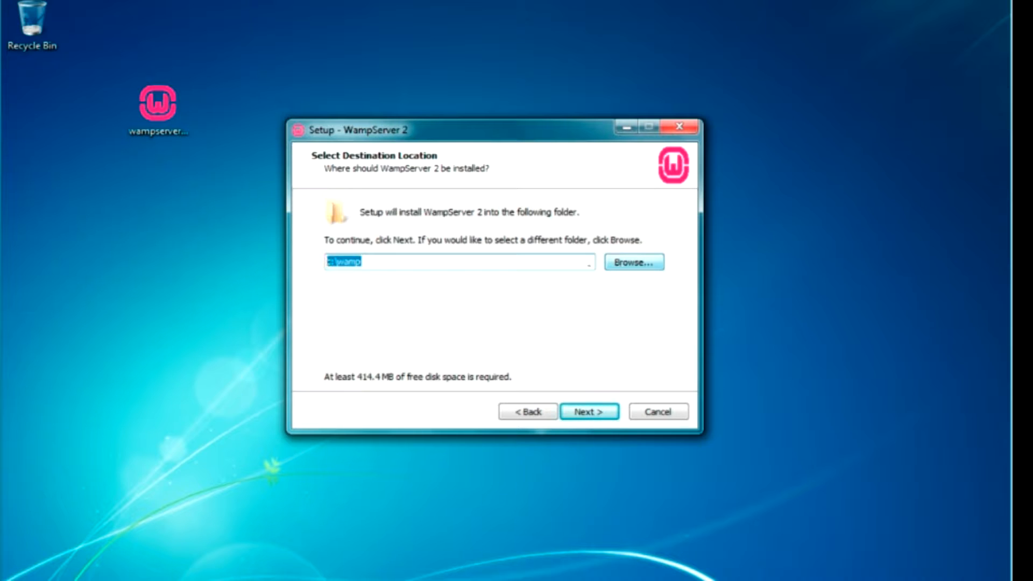
left_click_drag(442, 132, 430, 132)
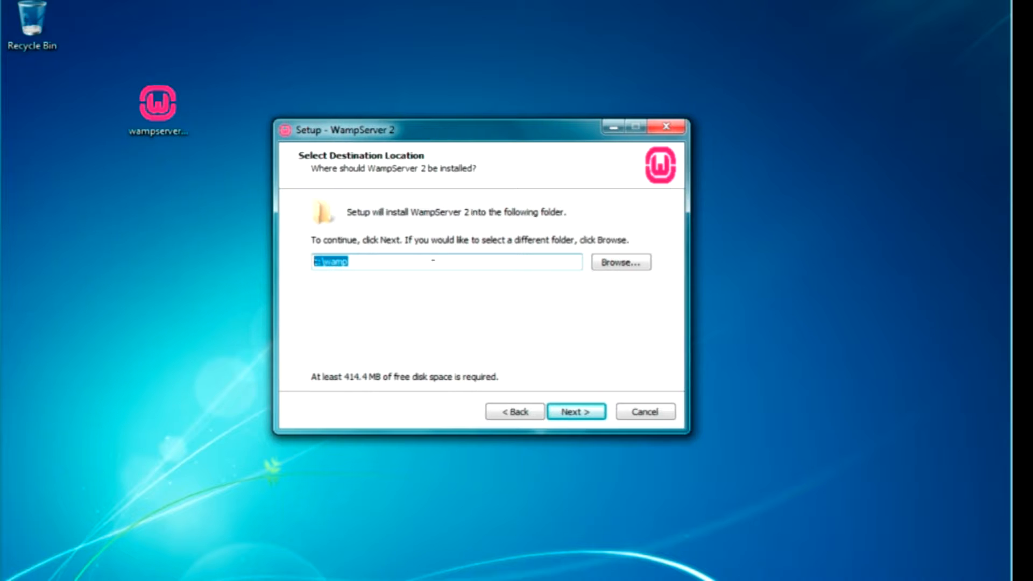
left_click(414, 260)
left_click_drag(415, 260, 292, 262)
left_click(378, 262)
left_click(585, 412)
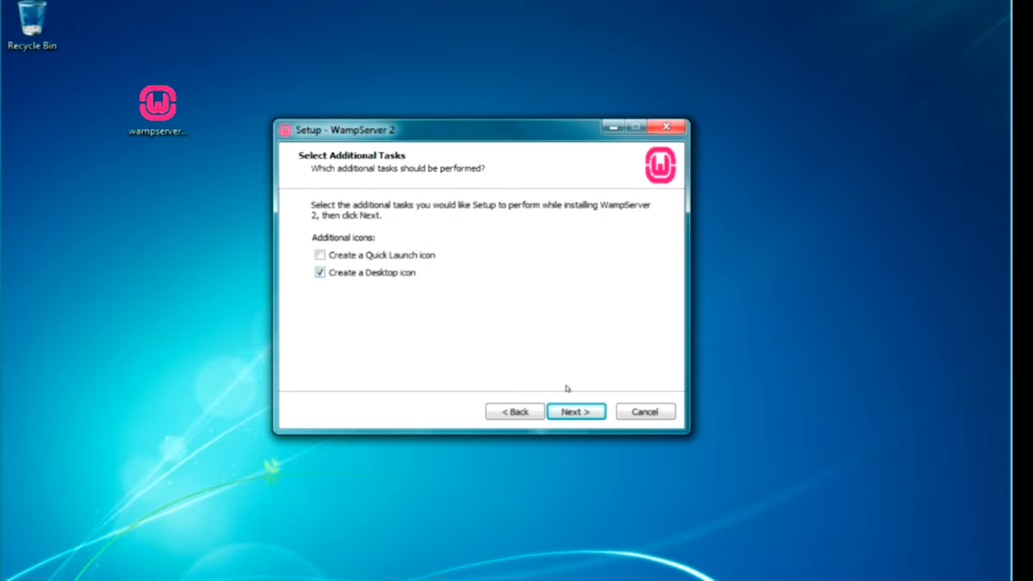
Keep only the desktop icon as an additional task, review the install summary and start the installation
left_click(571, 411)
left_click_drag(428, 289, 308, 235)
left_click(371, 255)
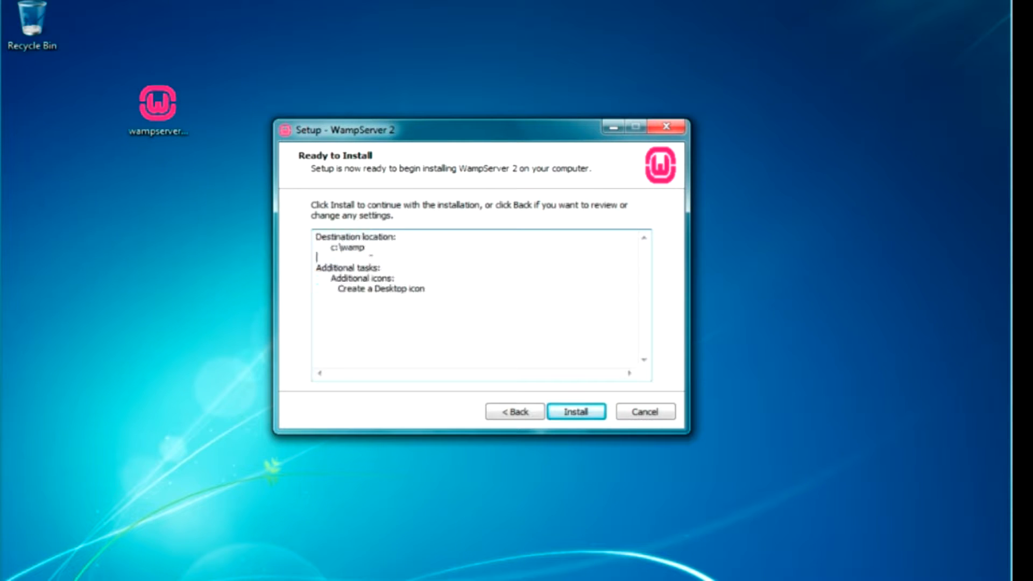
left_click(576, 410)
left_click_drag(477, 142, 455, 125)
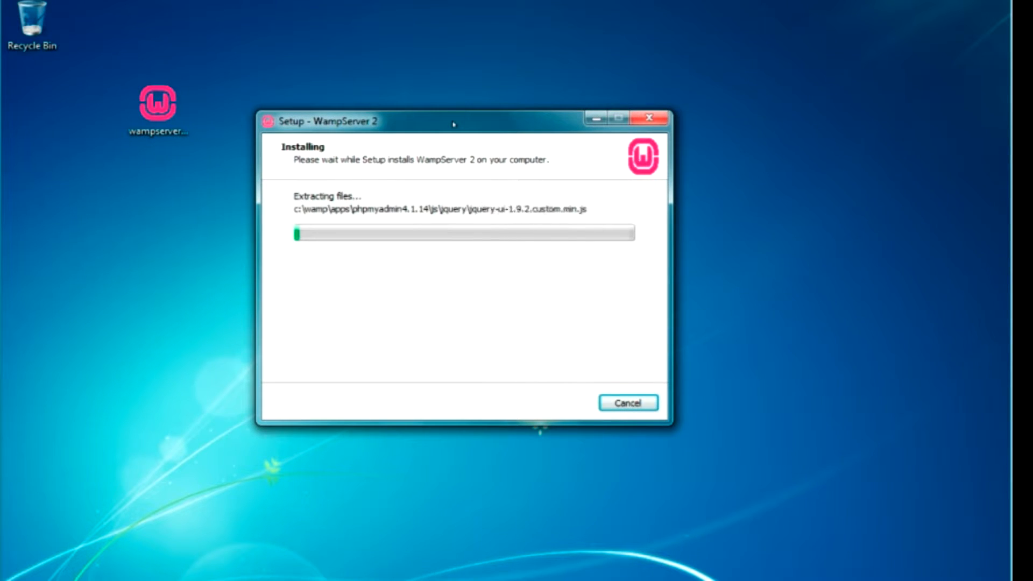
left_click_drag(453, 125, 464, 128)
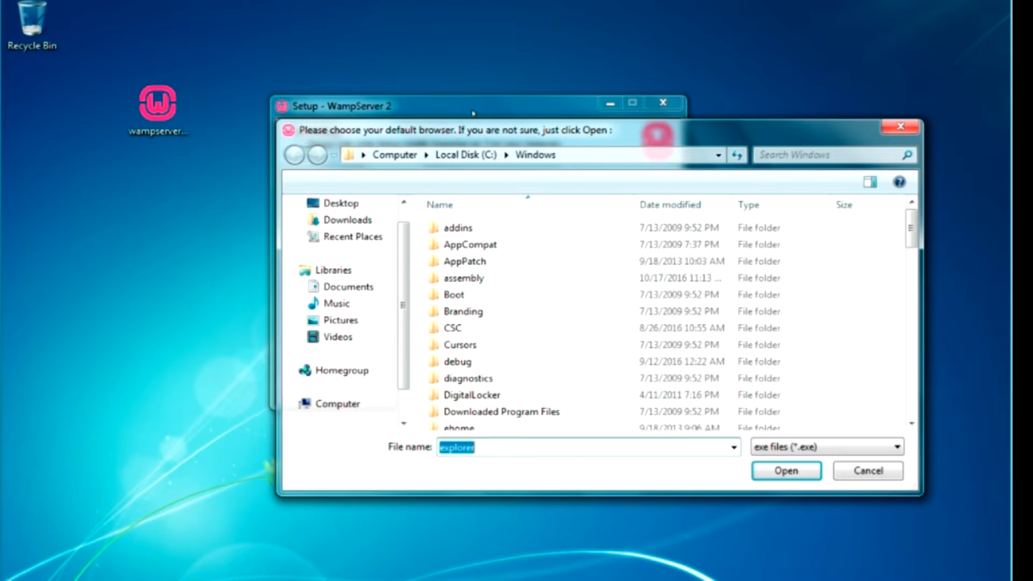
Choose iexplore from C:\Program Files\Internet Explorer as WampServer's default browser
left_click_drag(476, 129, 397, 66)
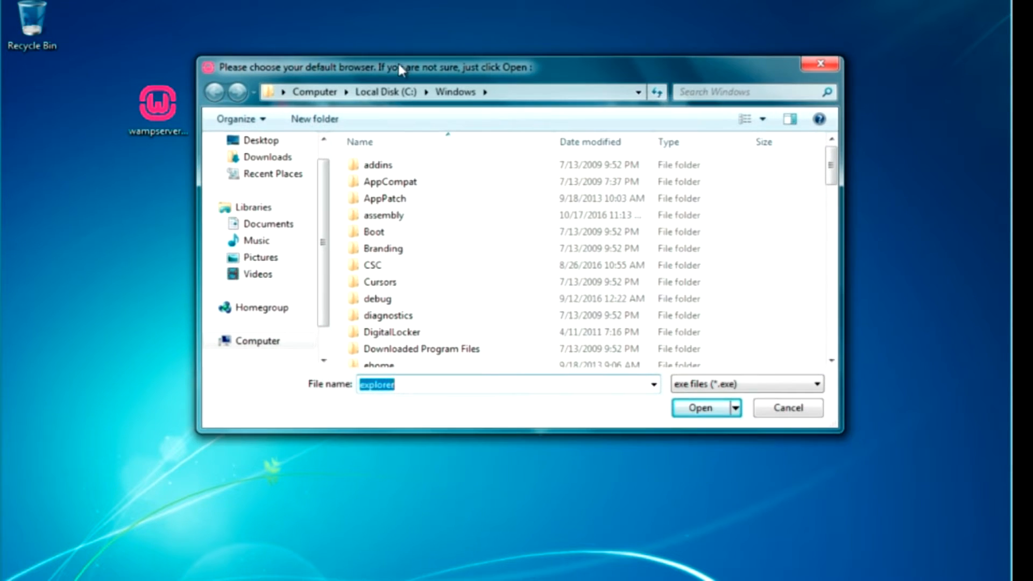
mouse_move(491, 76)
left_mouse_down()
mouse_move(478, 70)
mouse_move(487, 63)
left_mouse_up()
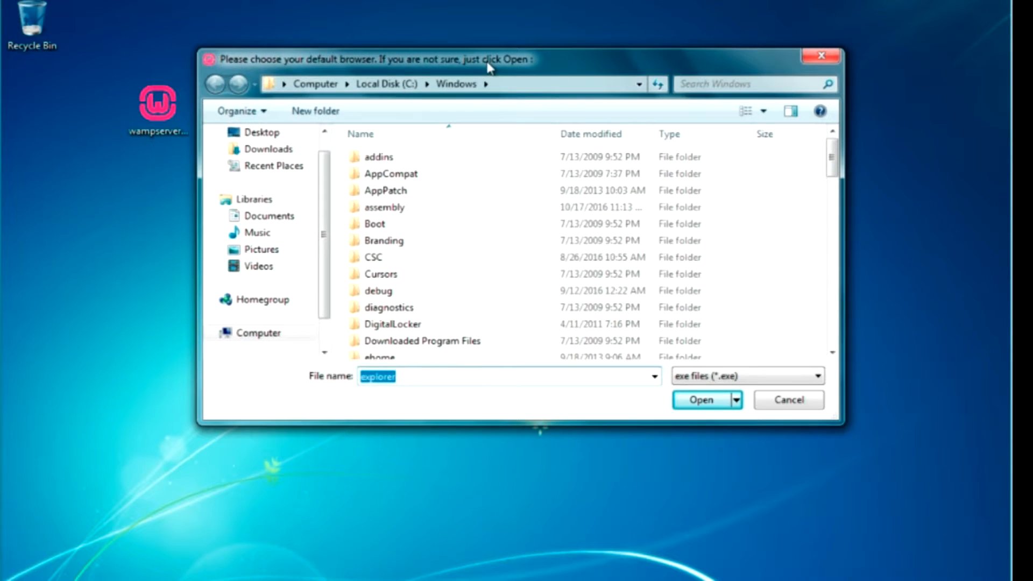
left_click(392, 83)
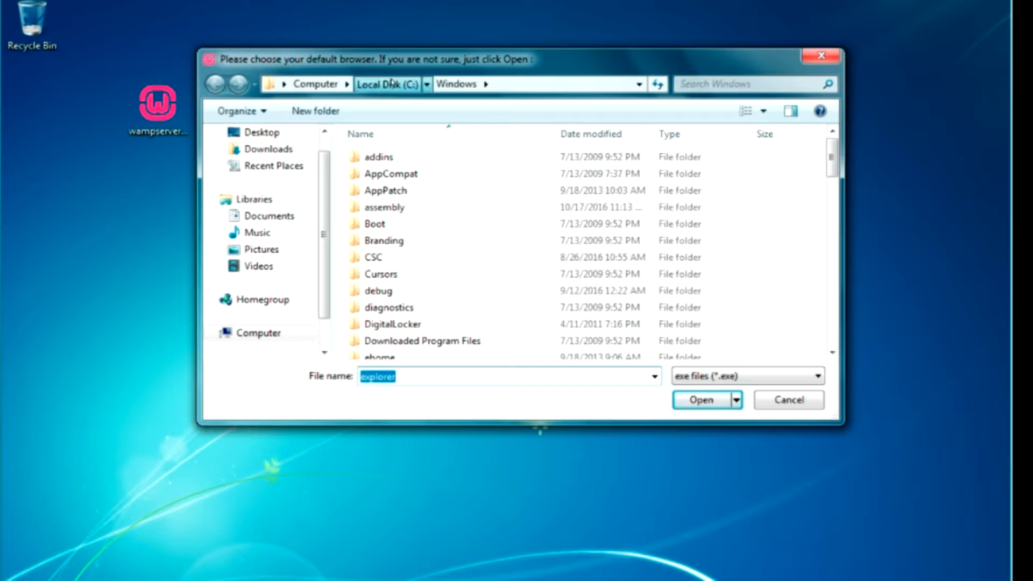
double_click(371, 174)
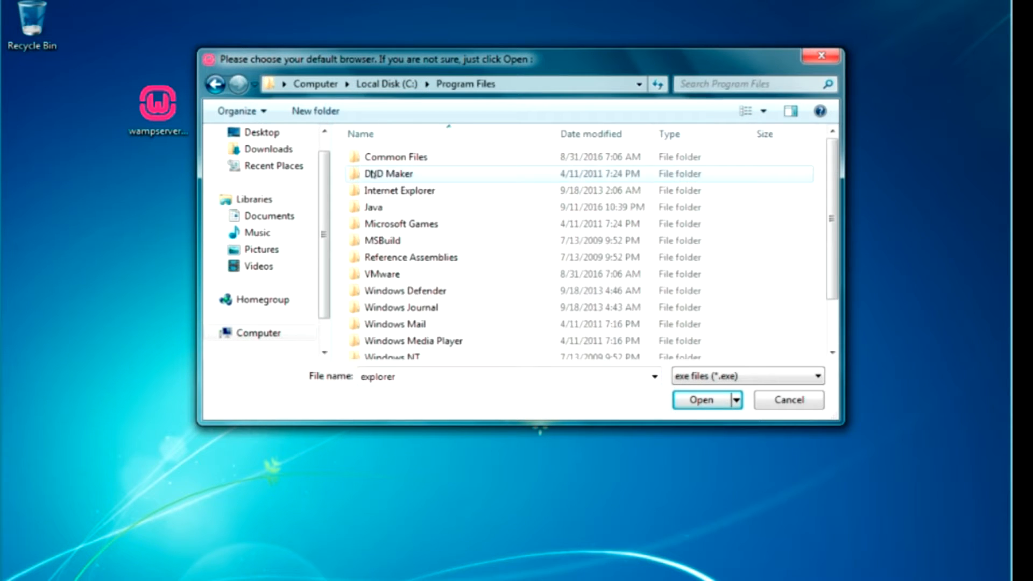
left_click(413, 192)
double_click(413, 191)
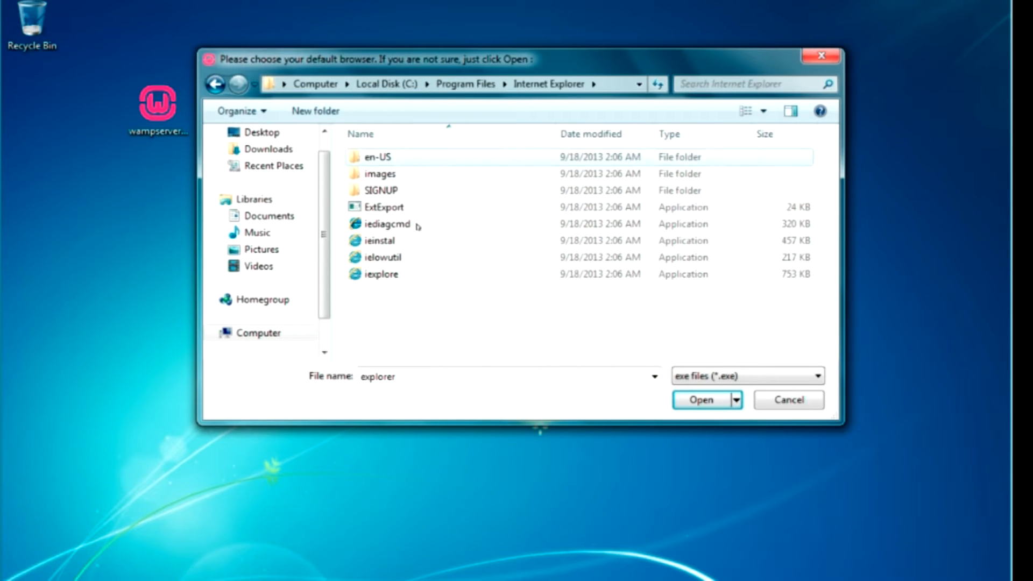
left_click(392, 274)
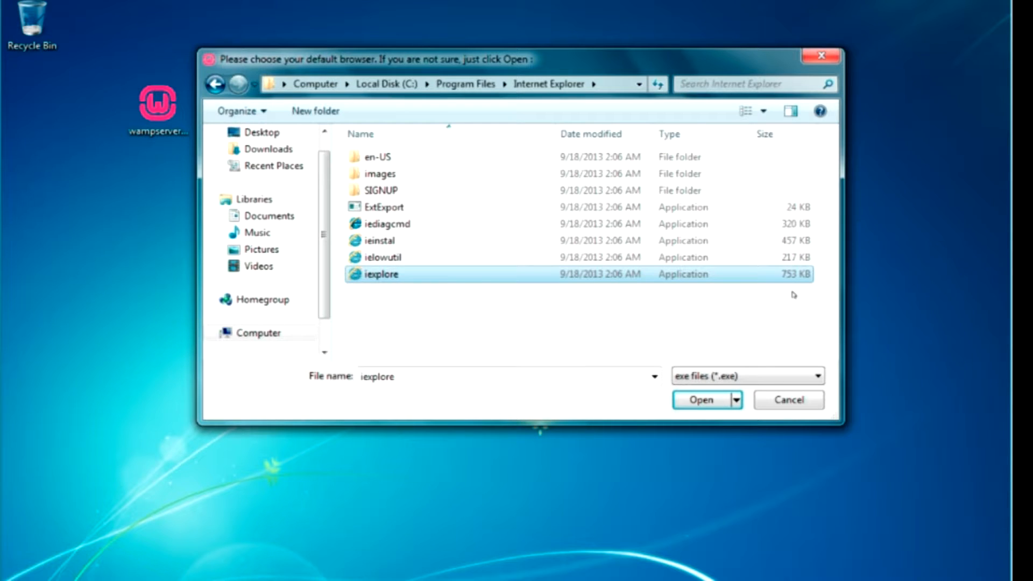
left_click(405, 259)
left_click(404, 275)
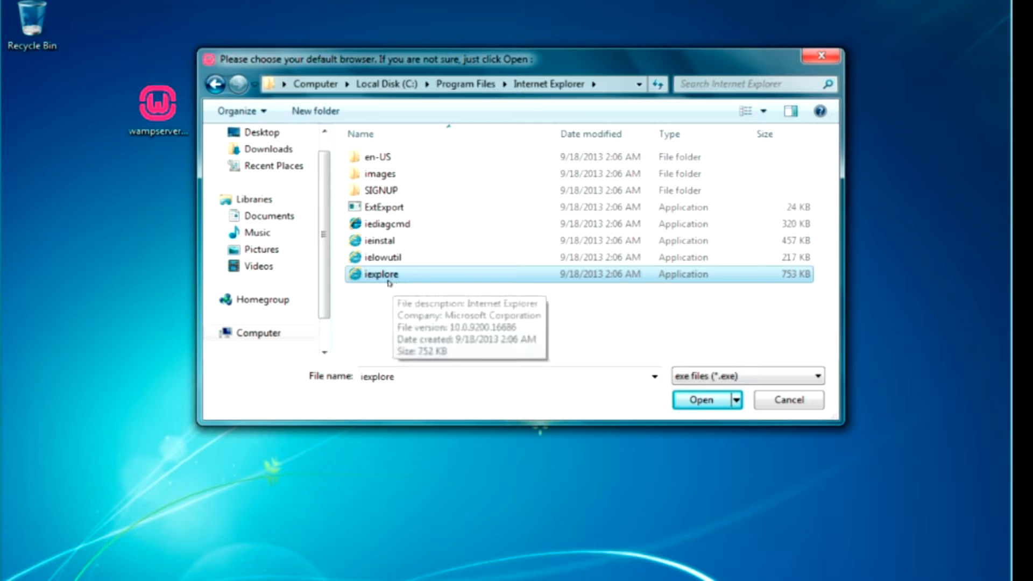
left_click(694, 401)
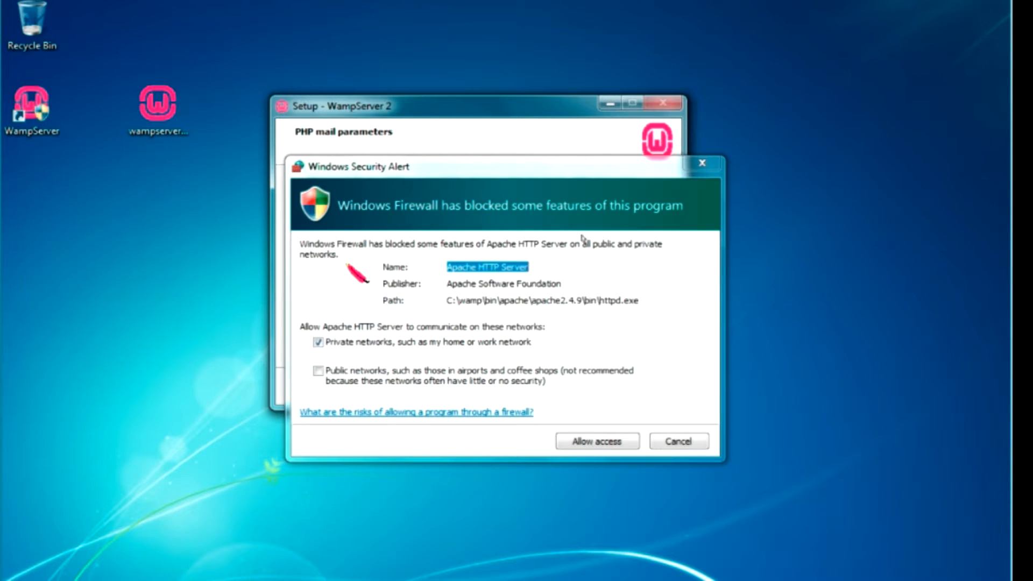
Allow Apache HTTP Server through Windows Firewall on private networks only
left_click_drag(505, 181, 556, 169)
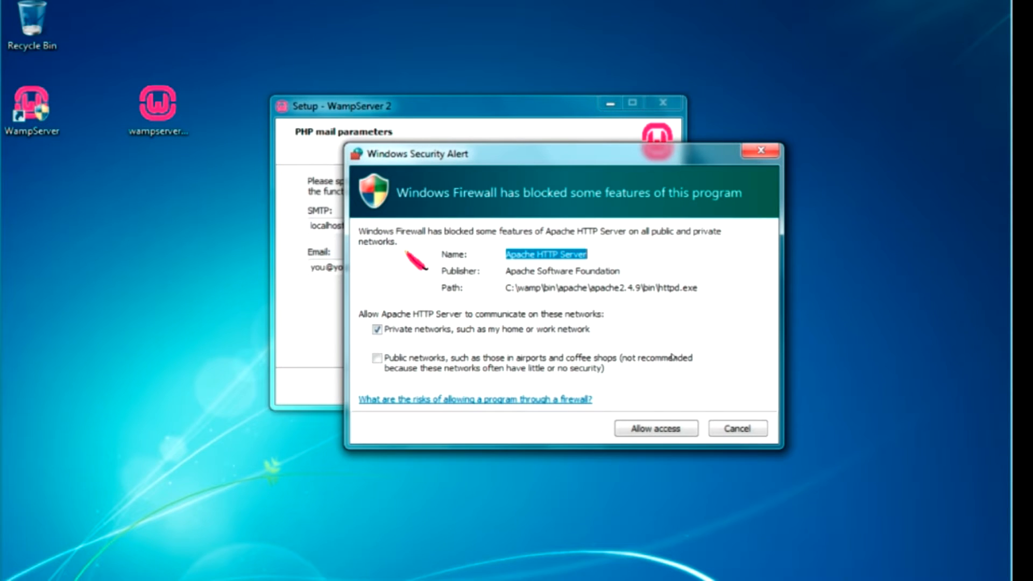
left_click(660, 425)
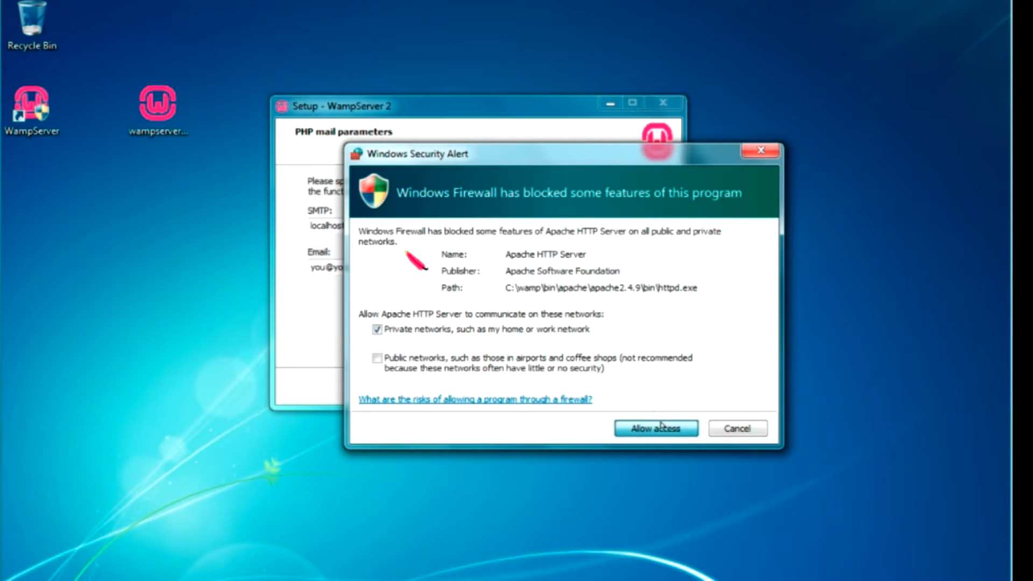
Keep localhost as the SMTP server and the default e-mail in the PHP mail parameters, and continue the setup
left_click_drag(380, 226, 286, 215)
left_click_drag(488, 107, 468, 76)
left_click(344, 195)
left_click_drag(351, 195, 260, 195)
left_click(365, 236)
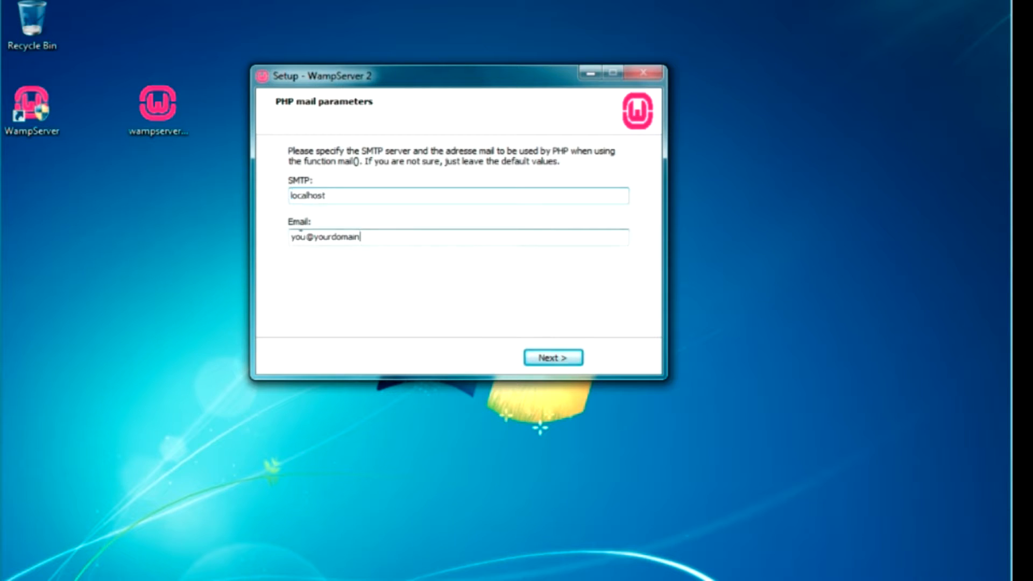
left_click_drag(364, 236, 269, 238)
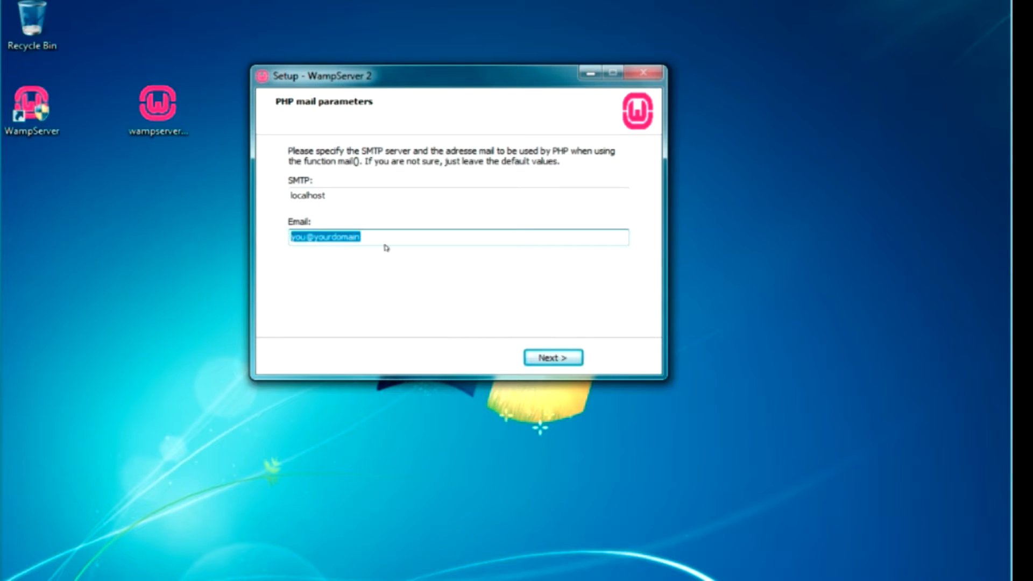
left_click(546, 357)
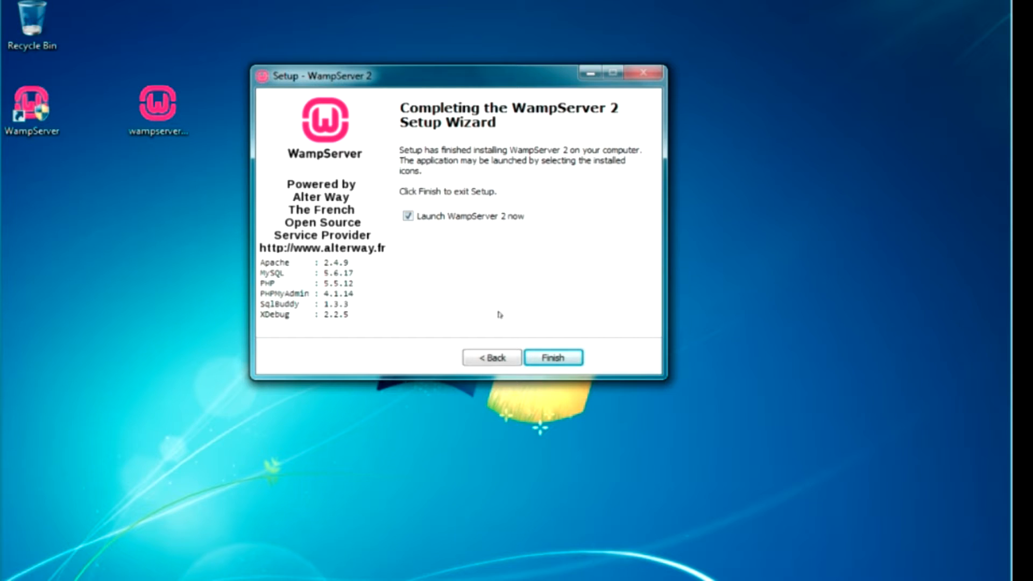
Finish the setup with WampServer 2 set to launch, and allow wampmanager.exe to make changes to the computer
left_click(551, 355)
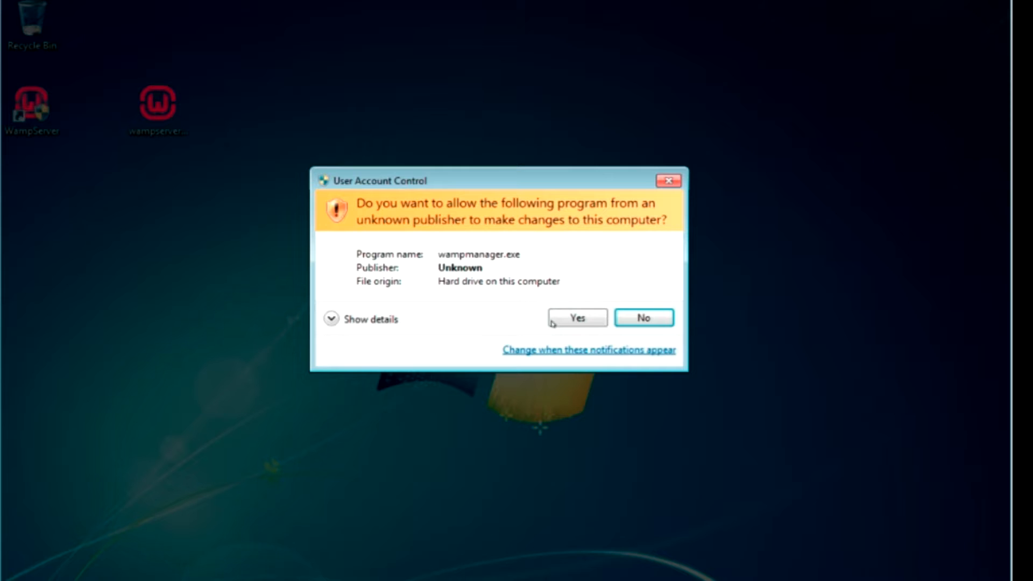
left_click(555, 318)
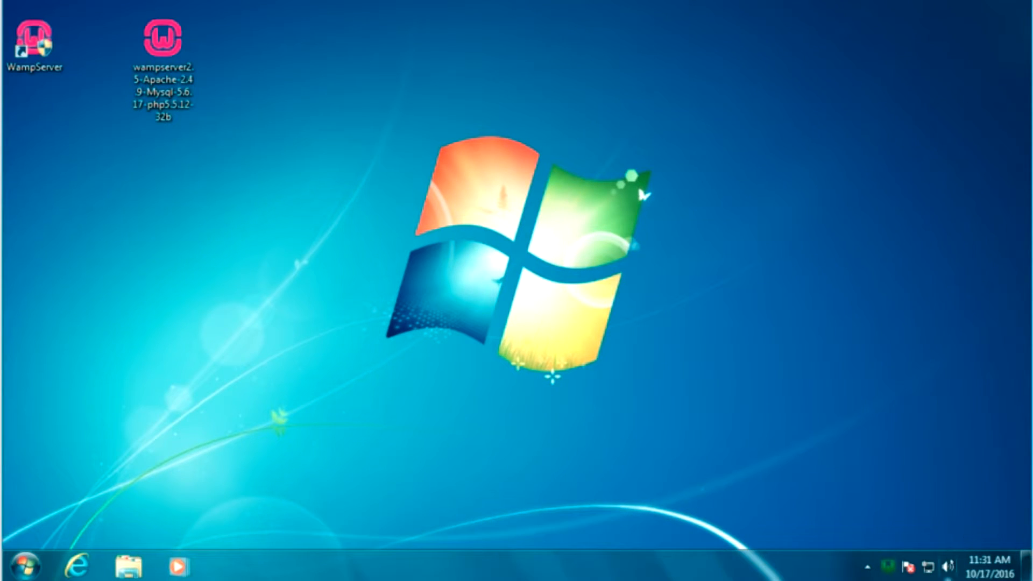
Put WampServer online and start all of its services
left_click(887, 566)
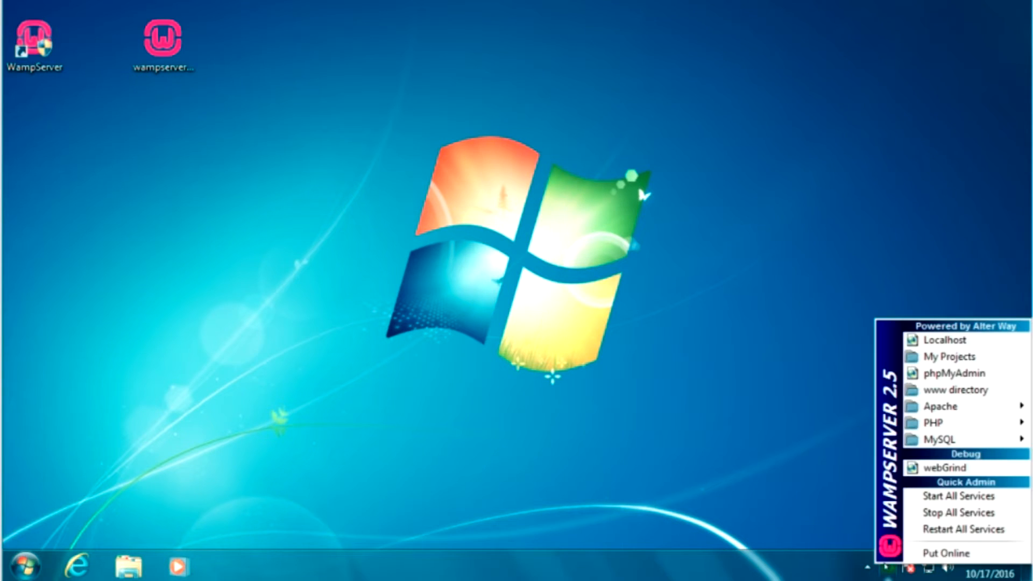
left_click(953, 553)
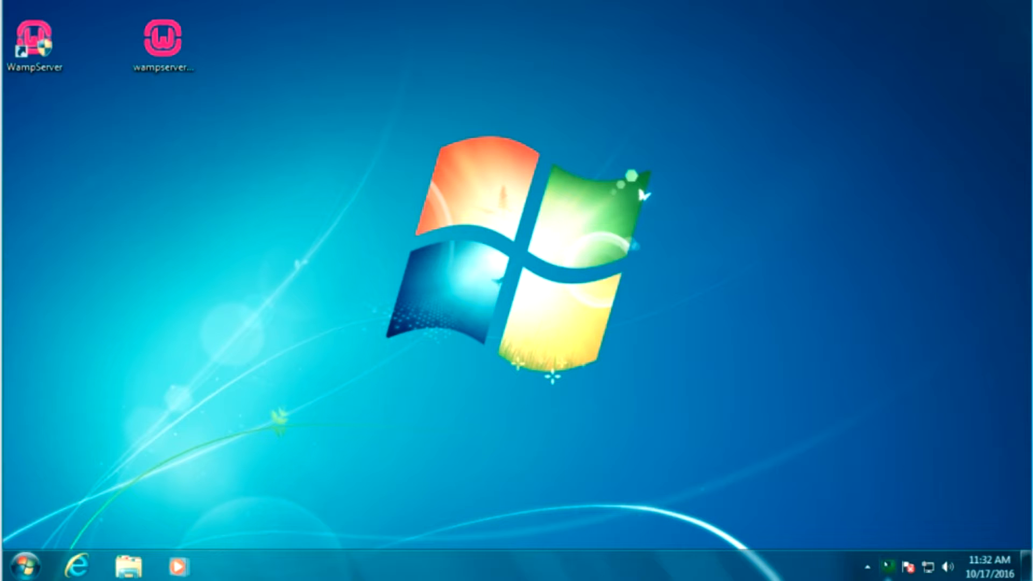
left_click(888, 565)
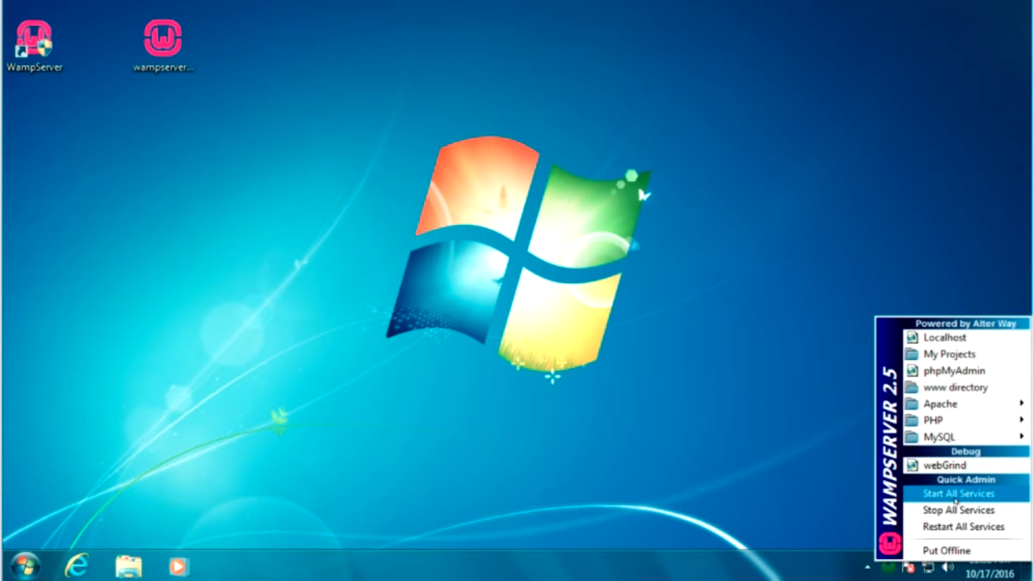
left_click(956, 500)
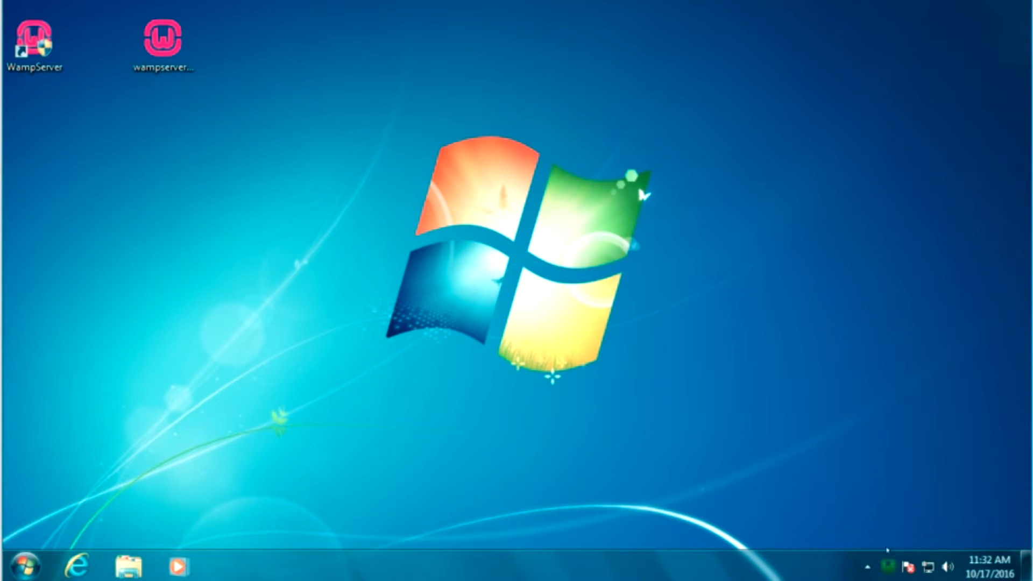
Open WampServer's Localhost homepage in the browser and check its address and server configuration
left_click(889, 564)
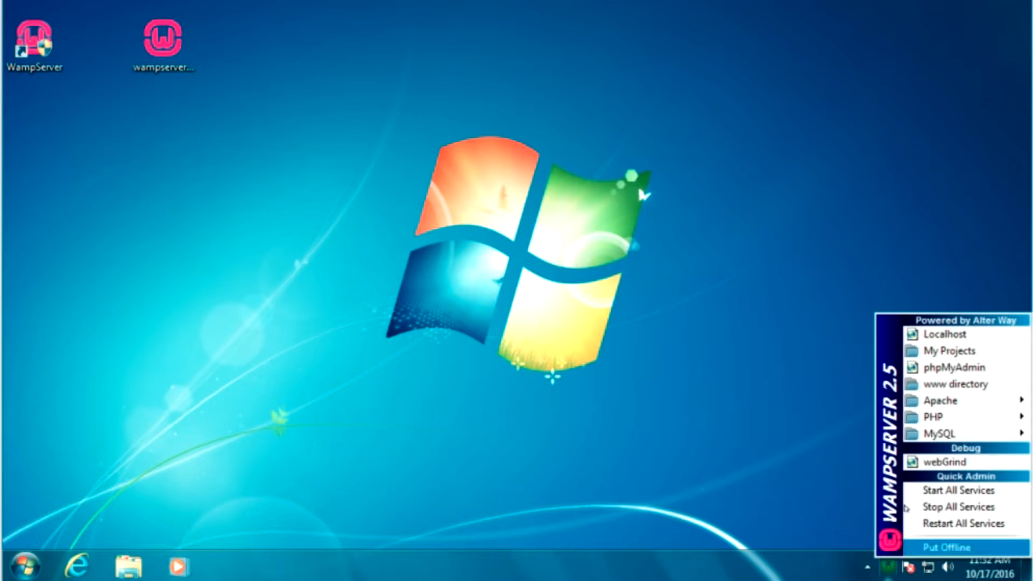
left_click(931, 336)
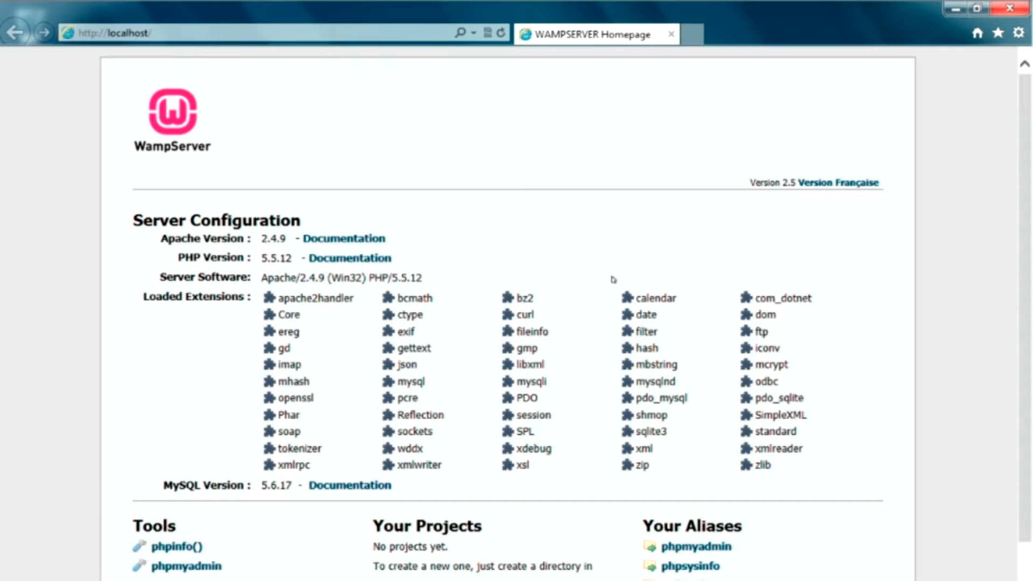
left_click(208, 30)
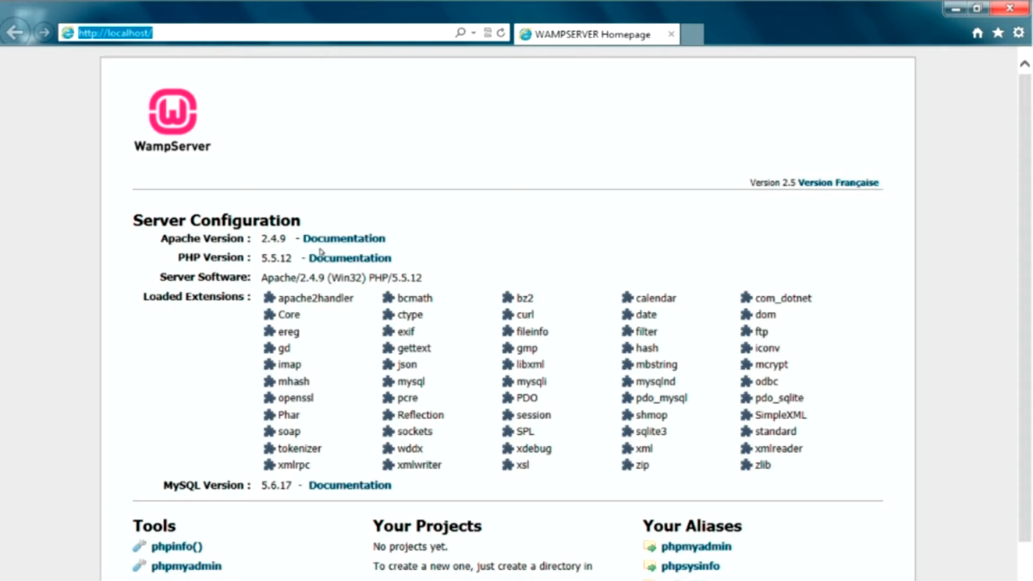
mouse_move(1028, 107)
left_mouse_down()
mouse_move(1028, 171)
mouse_move(1025, 107)
left_mouse_up()
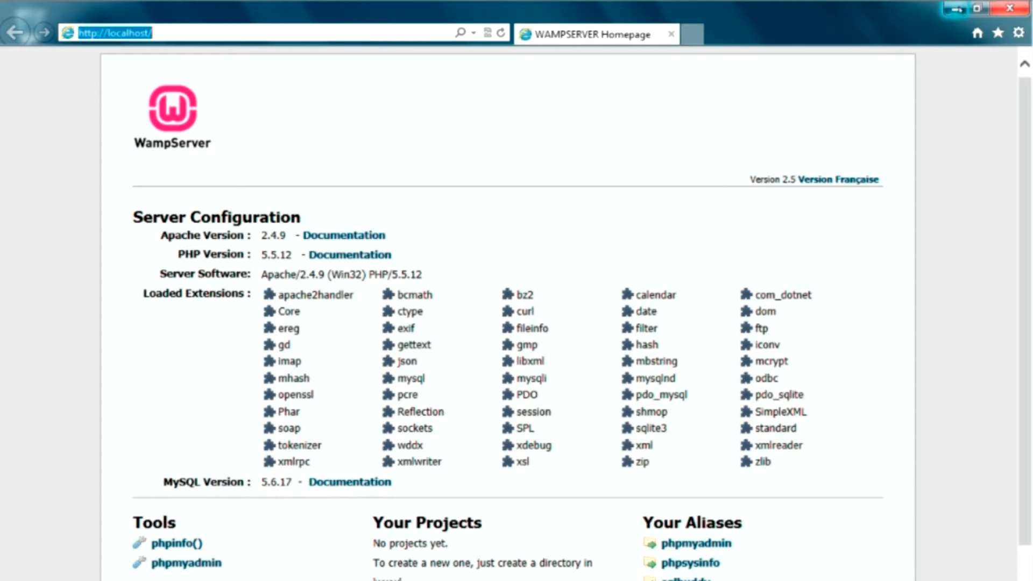
Switch to the C:\wamp folder, inspect the www subfolder's path and contents, and return to the wamp folder
left_click(955, 8)
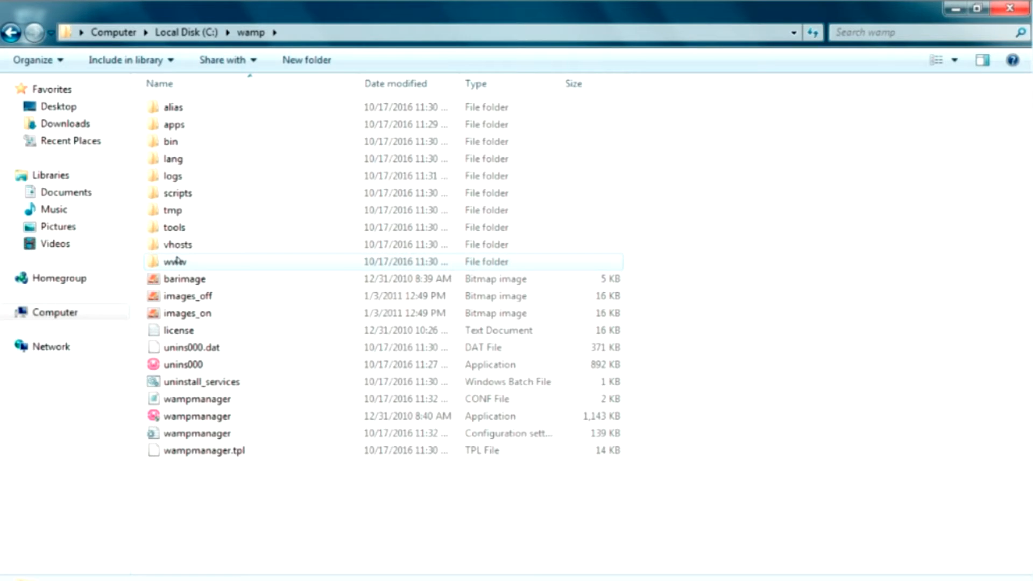
double_click(177, 260)
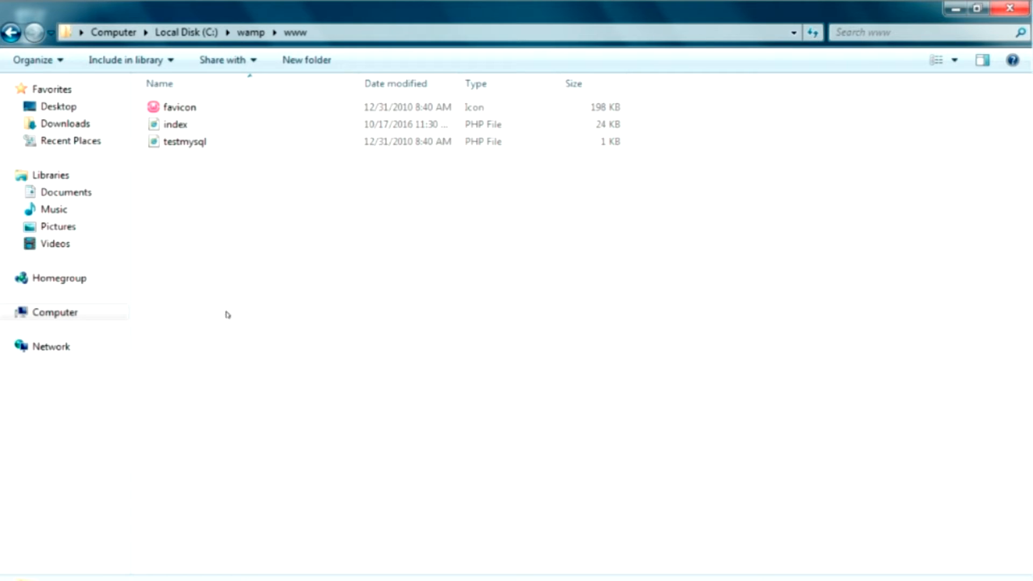
left_click(333, 32)
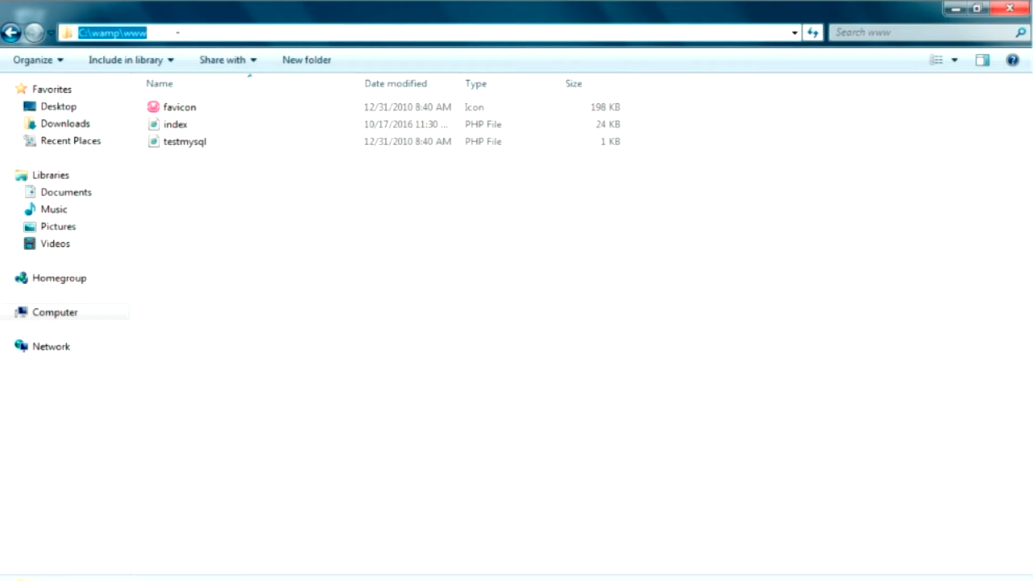
left_click(181, 33)
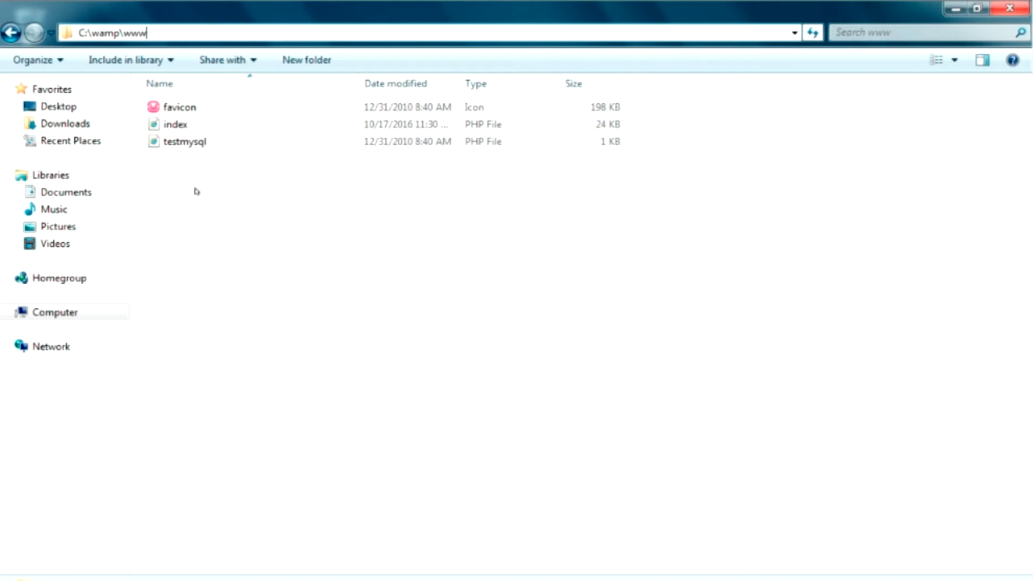
left_click(10, 33)
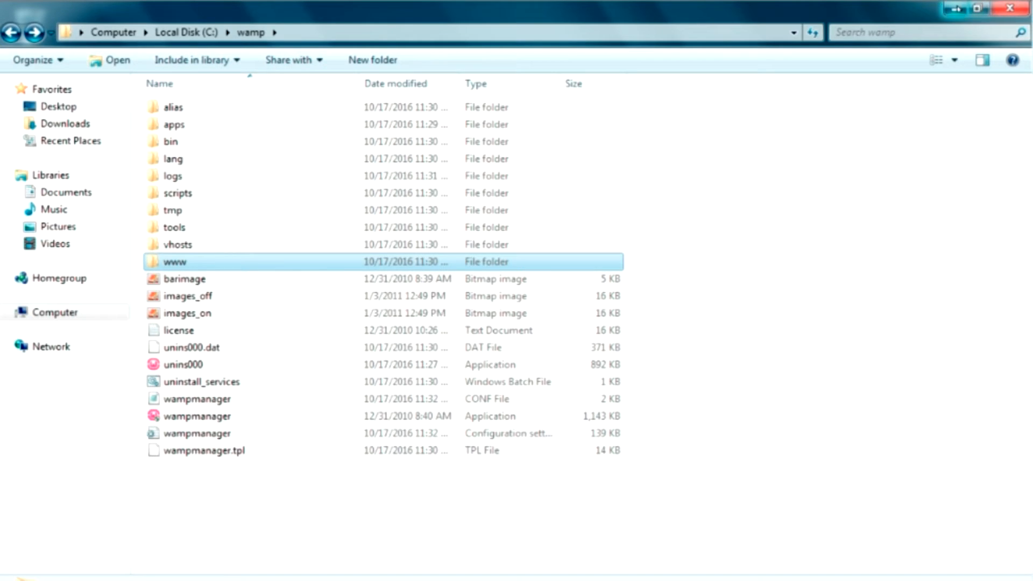
Return to the WampServer homepage in the browser, view the phpinfo() page from its tools and go back
left_click(955, 8)
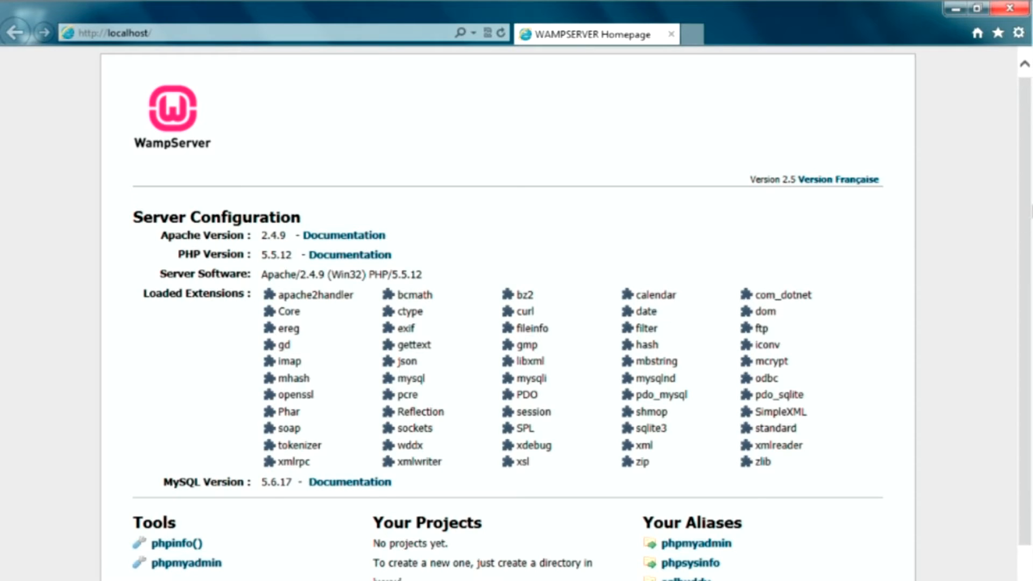
scroll(1030, 236, "down", 1)
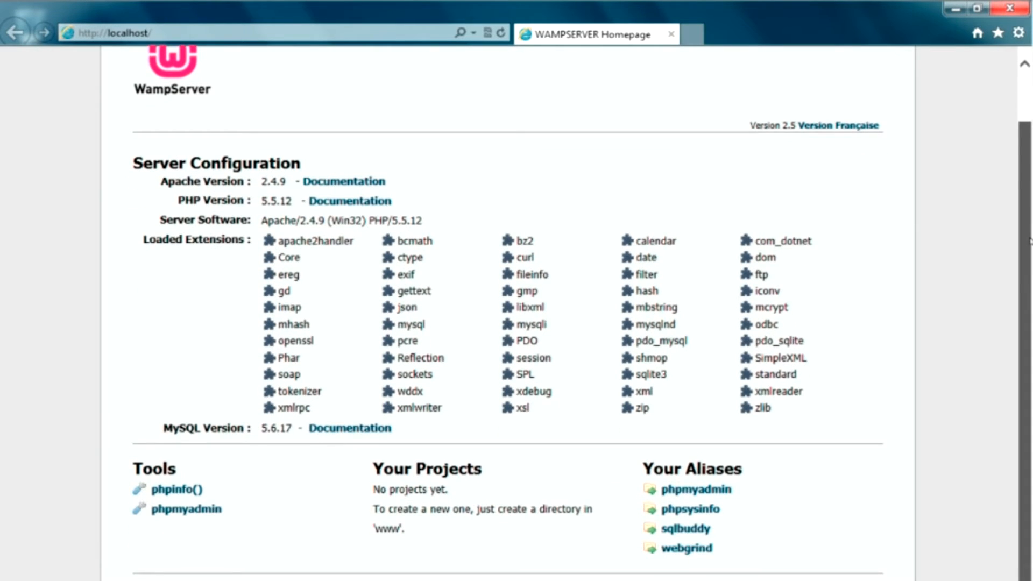
scroll(1030, 241, "up", 1)
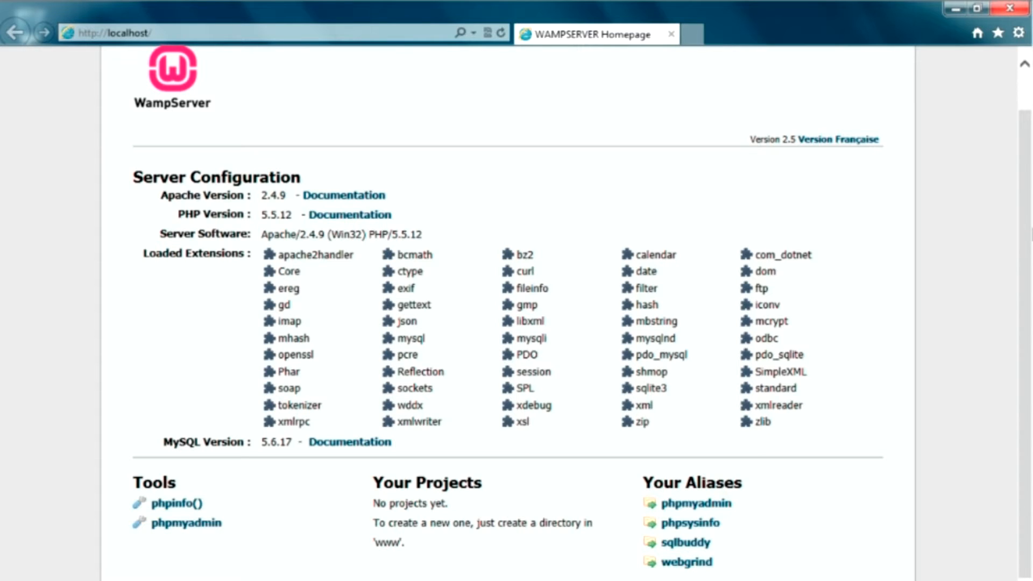
left_click(170, 504)
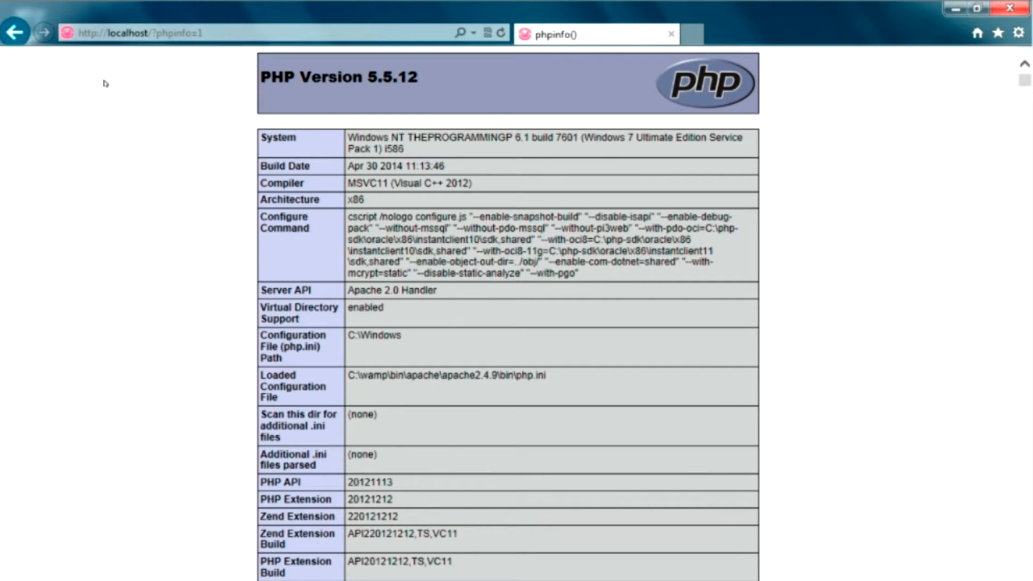
left_click(13, 33)
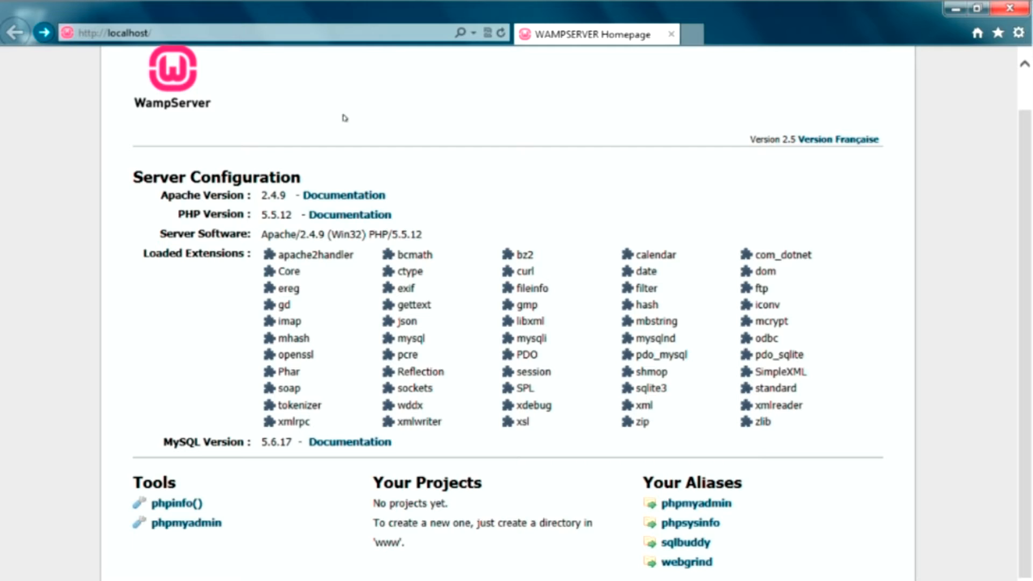
left_click(242, 32)
left_click(238, 31)
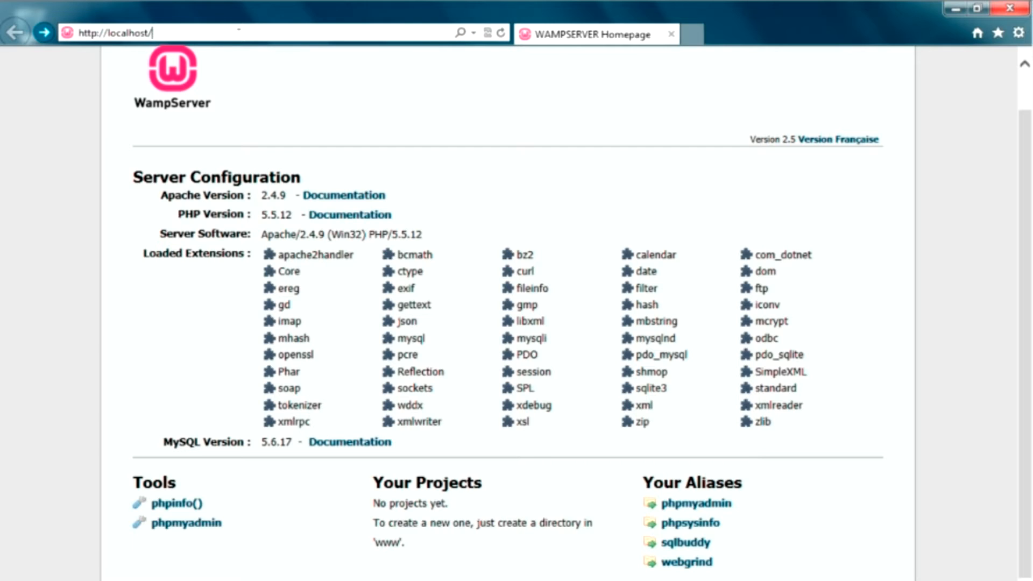
left_click_drag(239, 30, 79, 32)
left_click_drag(153, 32, 83, 32)
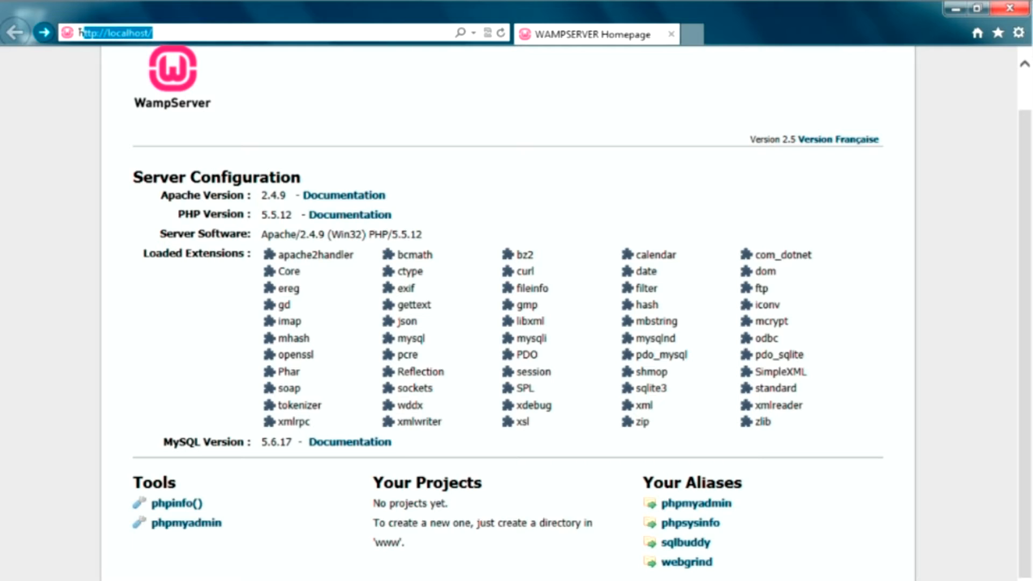
left_click(152, 33)
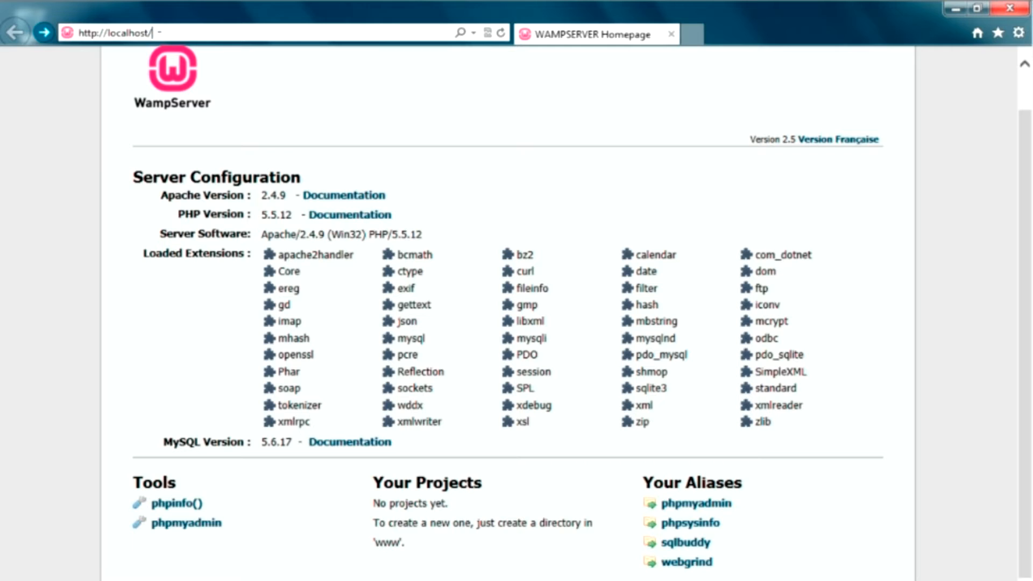
left_click_drag(152, 32, 80, 32)
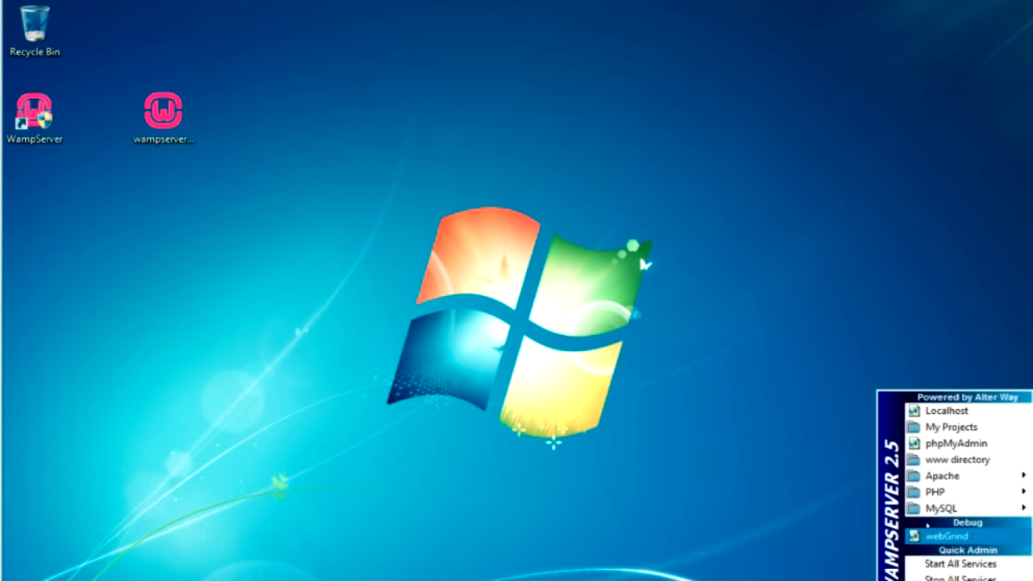
Open Apache's httpd.conf from WampServer in a maximized Notepad window and search it for 80
mouse_move(938, 491)
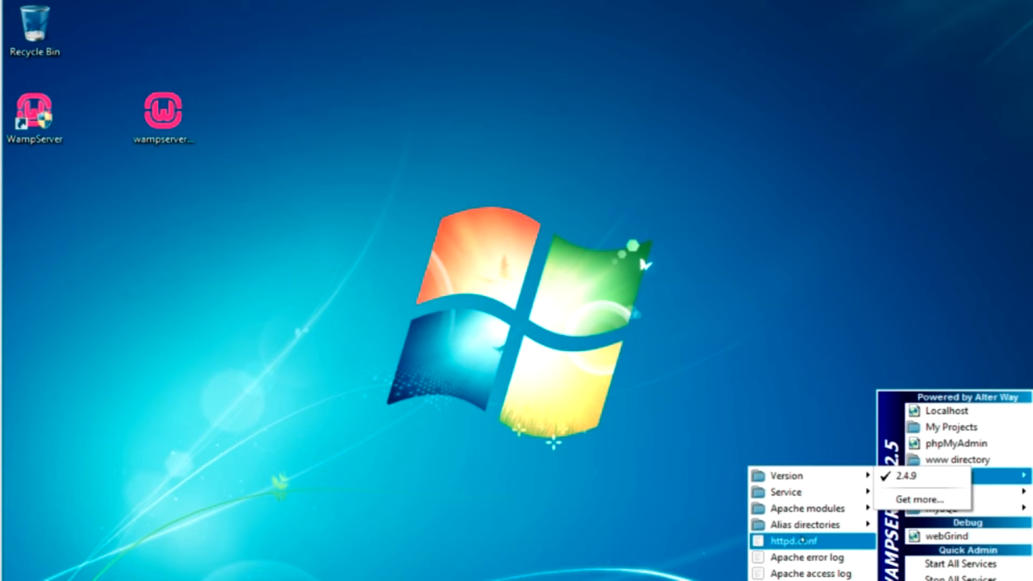
left_click(802, 541)
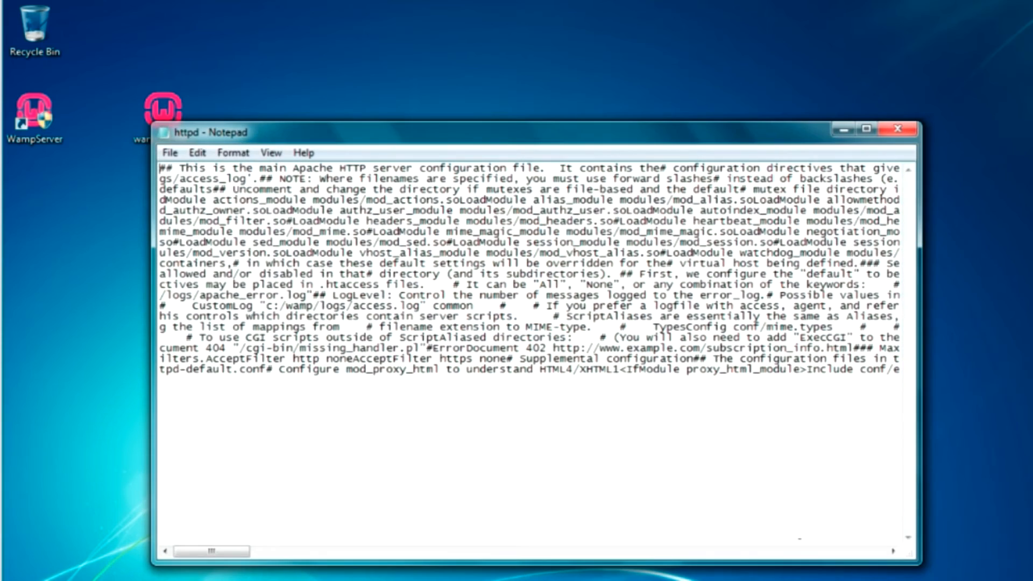
left_click(866, 129)
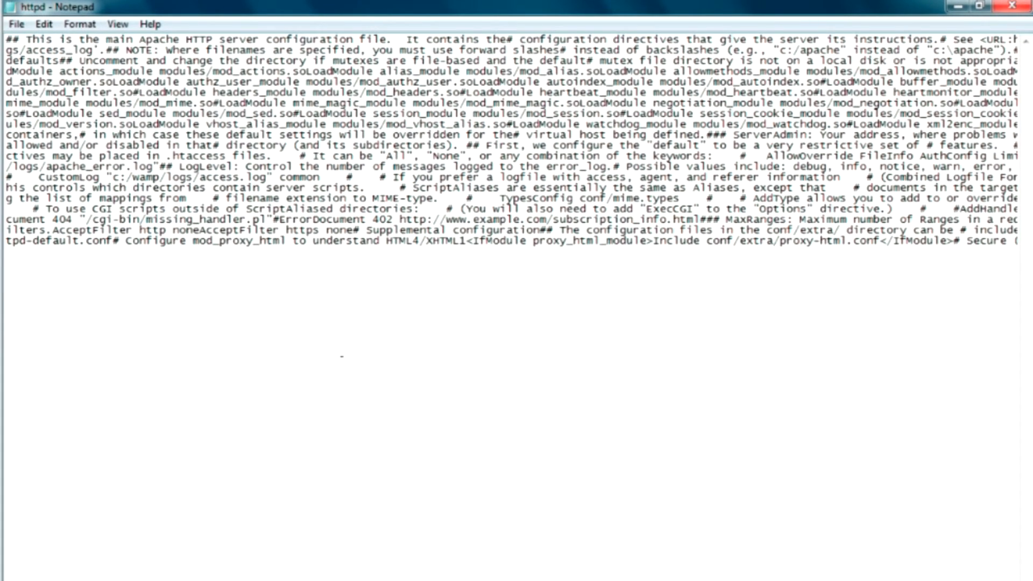
key("ctrl+f")
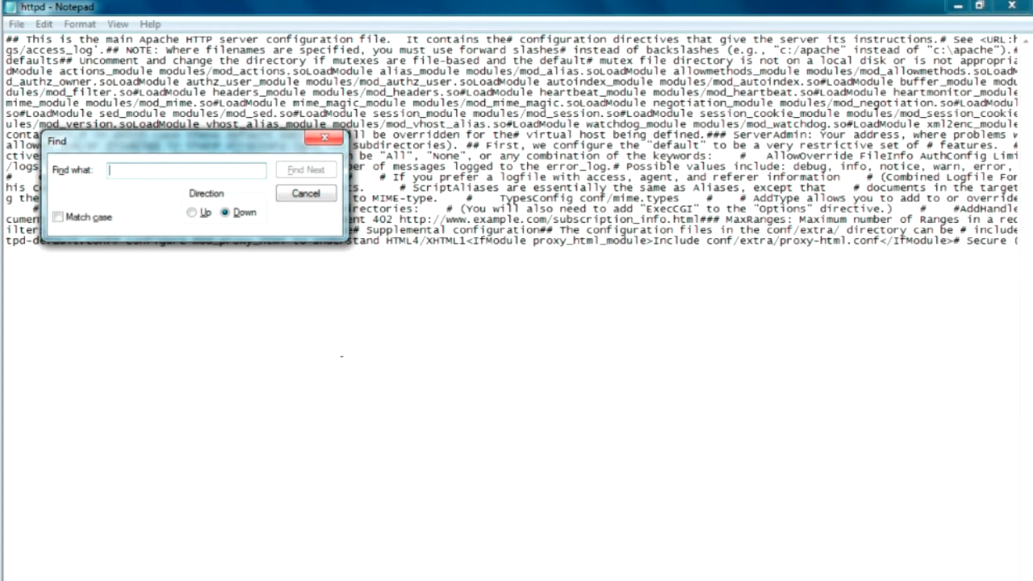
type("80")
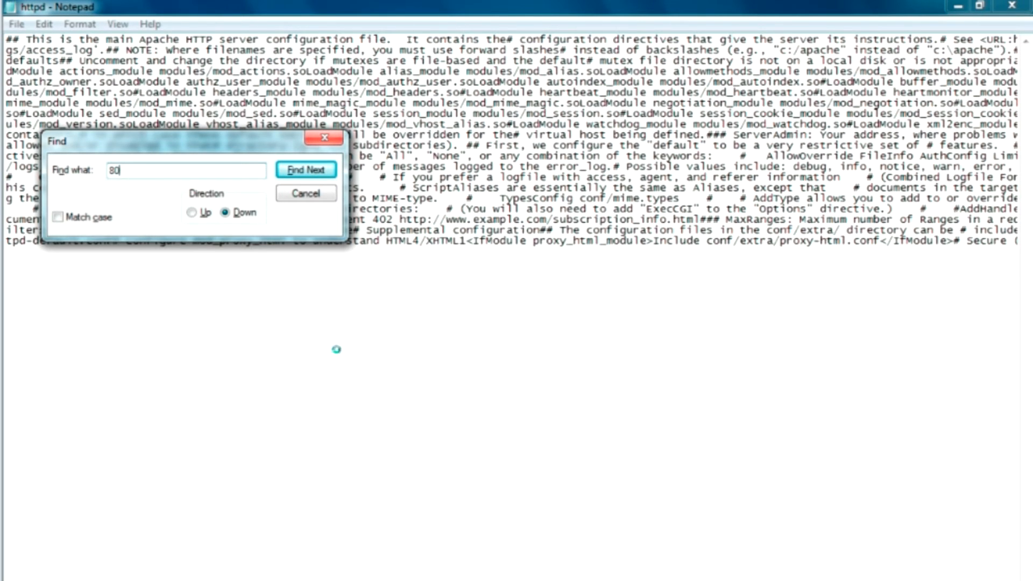
key("Return")
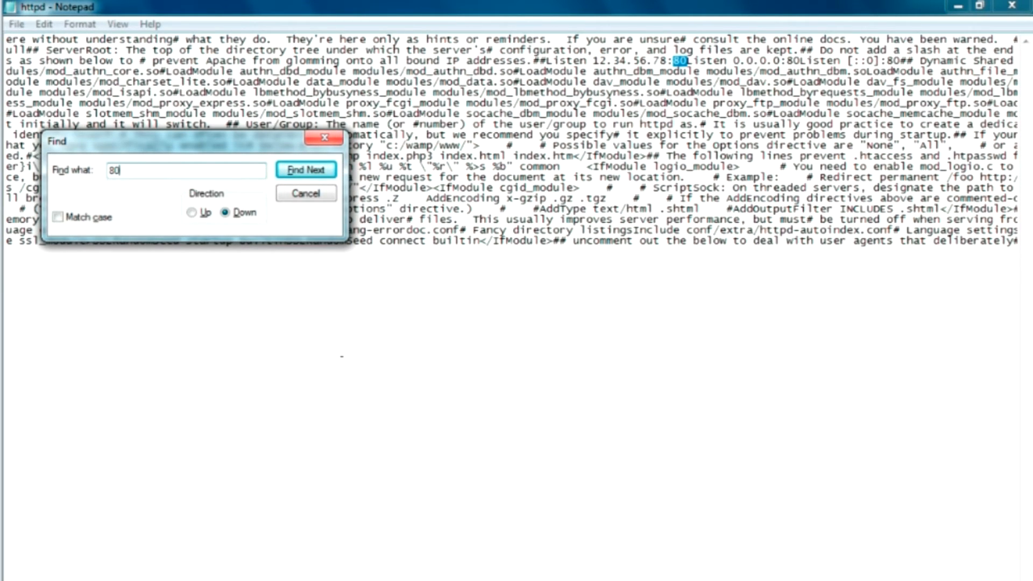
key("Escape")
Set the port of the three Listen directives (12.34.56.78, 0.0.0.0 and [::0]) to 8080 in httpd.conf
left_click(687, 61)
left_click(684, 66)
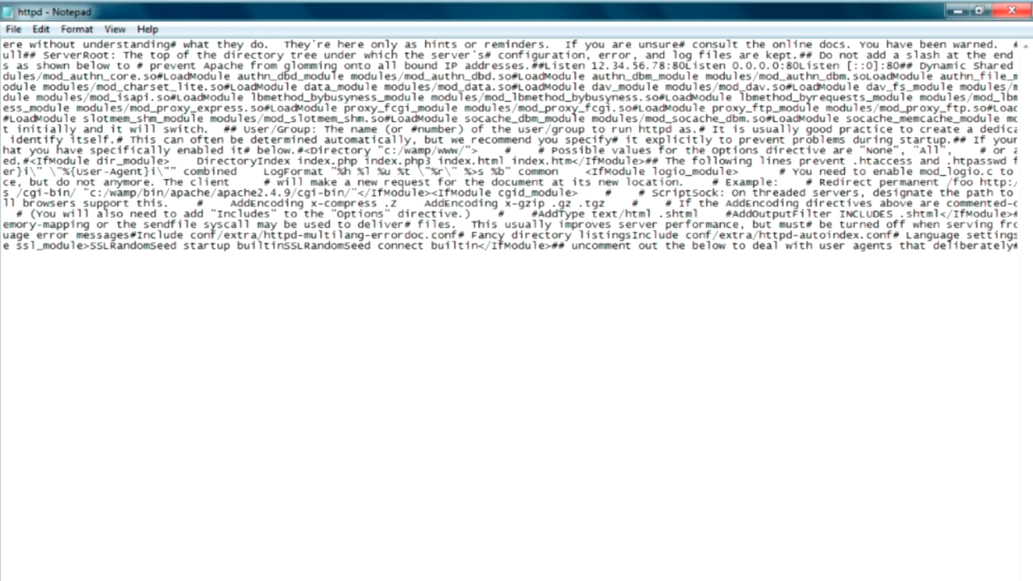
type("80")
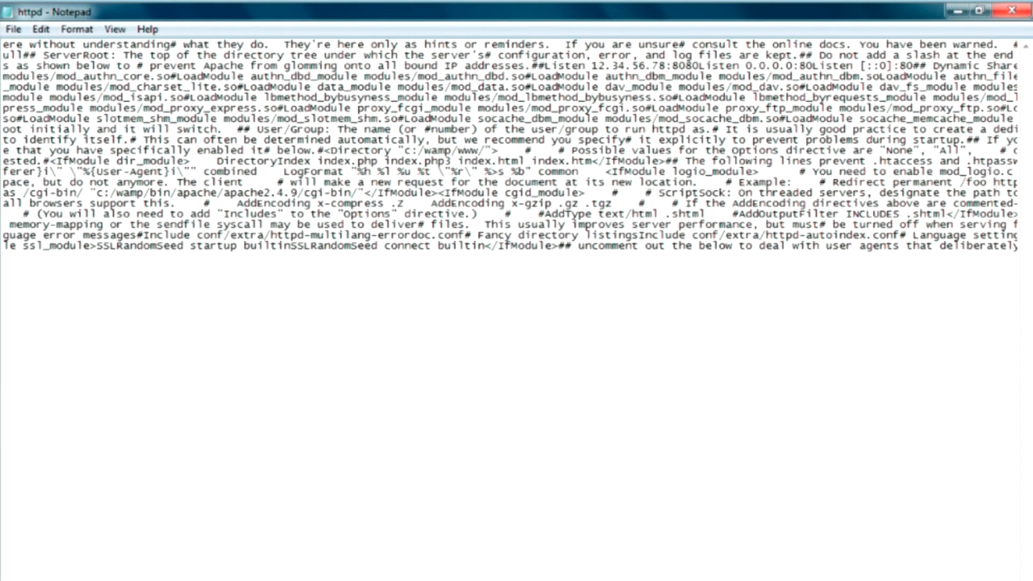
left_click(811, 66)
type("80")
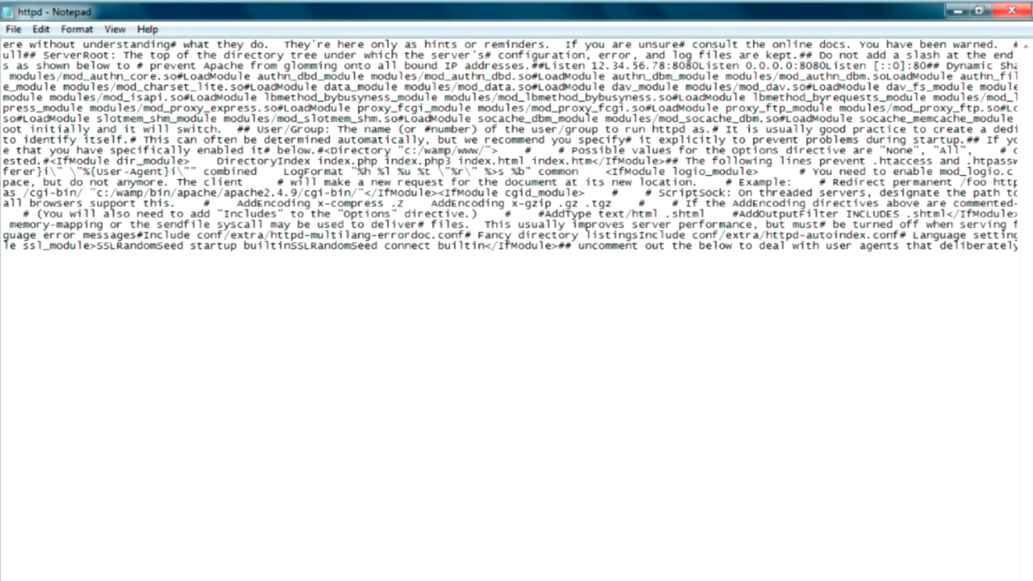
key("Right")
key("Right")
key("Right")
key("Right")
key("Right")
key("Right")
key("Right")
key("Right")
key("Right")
key("Right")
key("Right")
key("Right")
key("Right")
type("80")
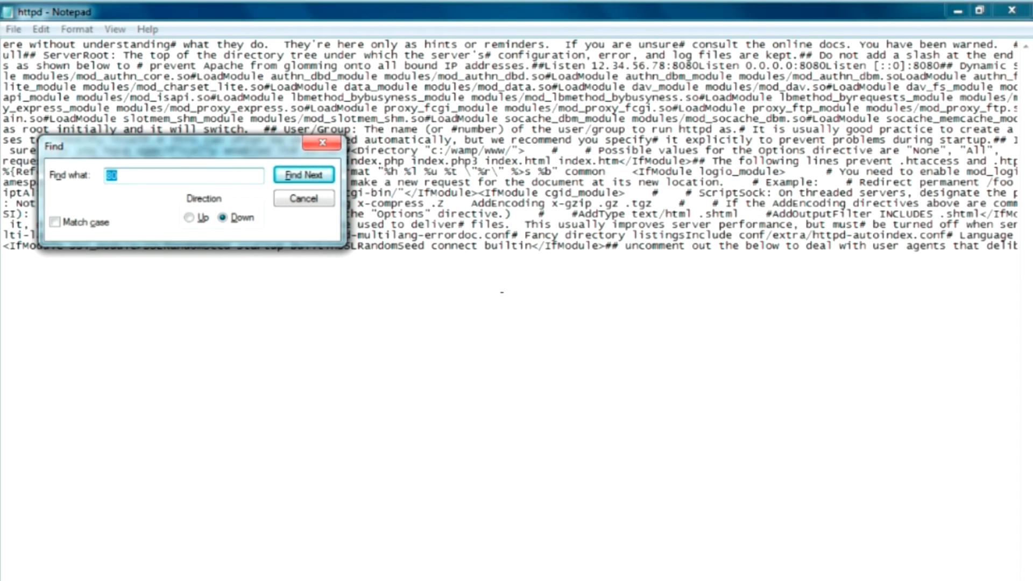
Find the next occurrence of 80 in httpd.conf and set the ServerName entry to localhost:8080
type("80")
key("Return")
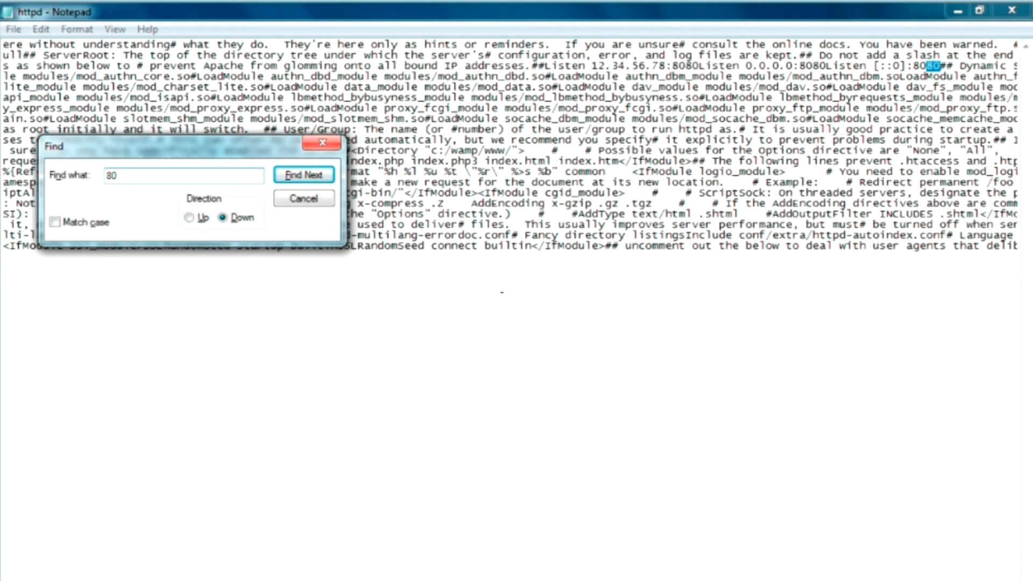
left_click(324, 181)
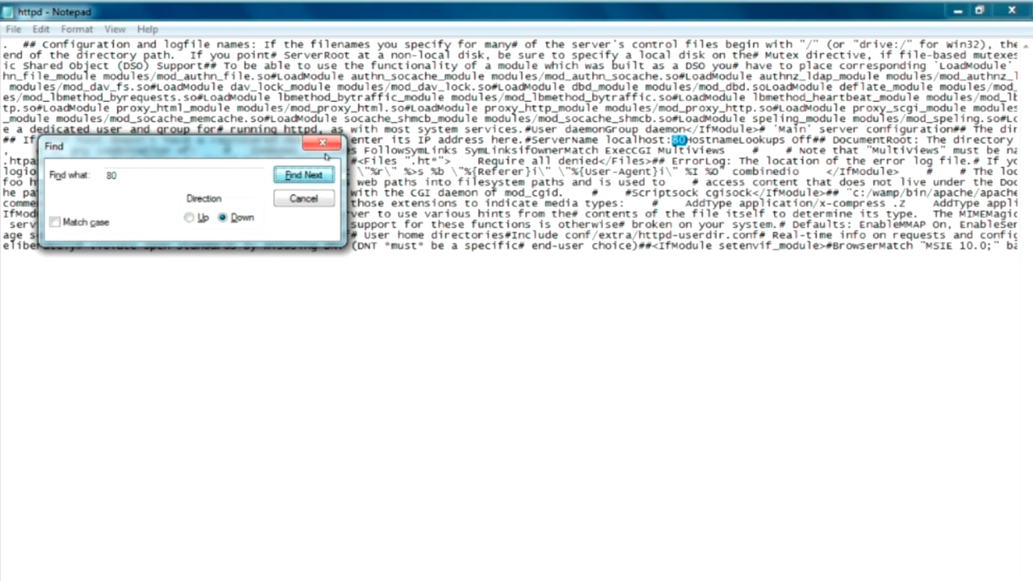
left_click(323, 145)
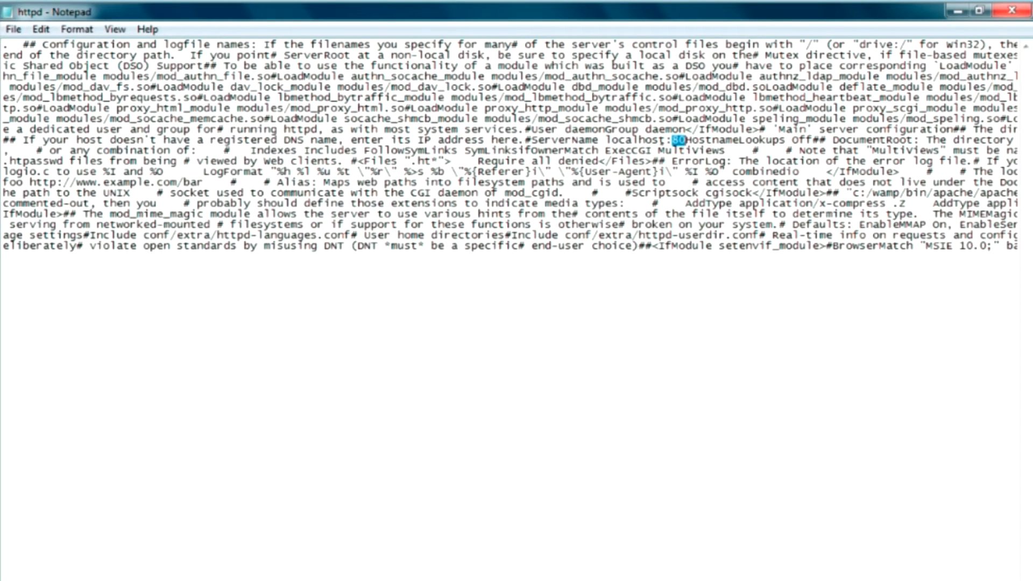
left_click_drag(605, 141, 678, 141)
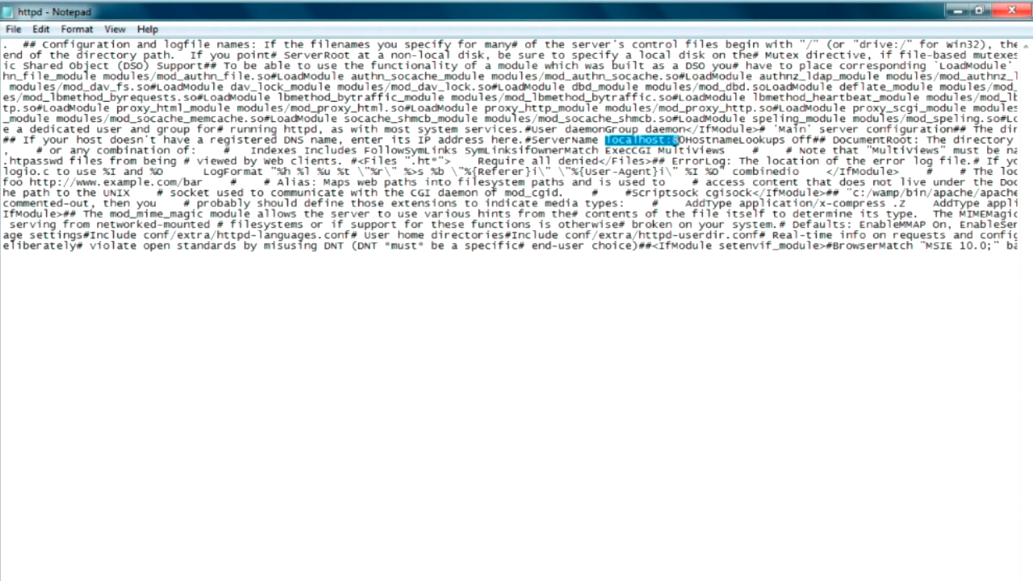
left_click(678, 141)
left_click(677, 140)
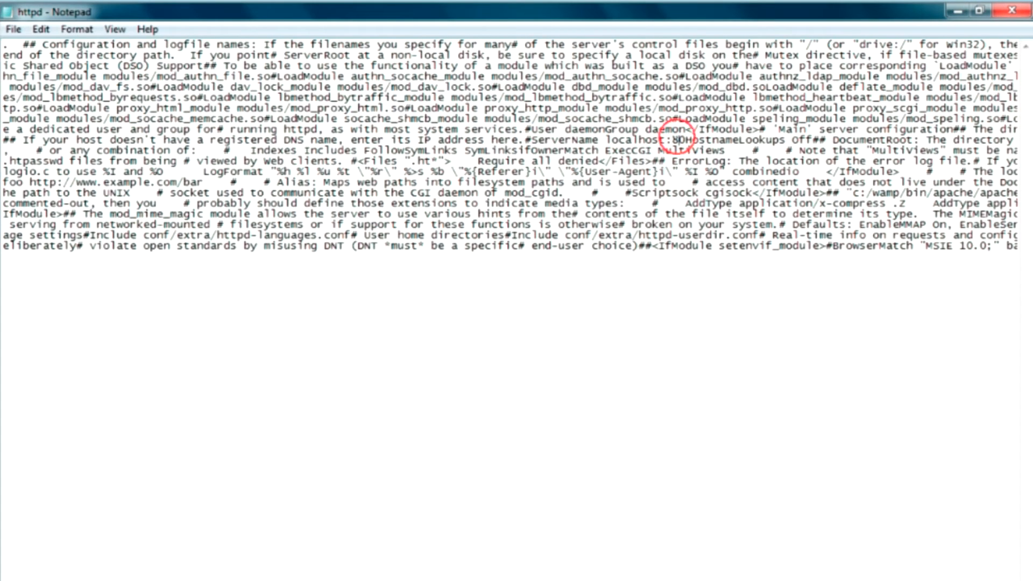
type("080")
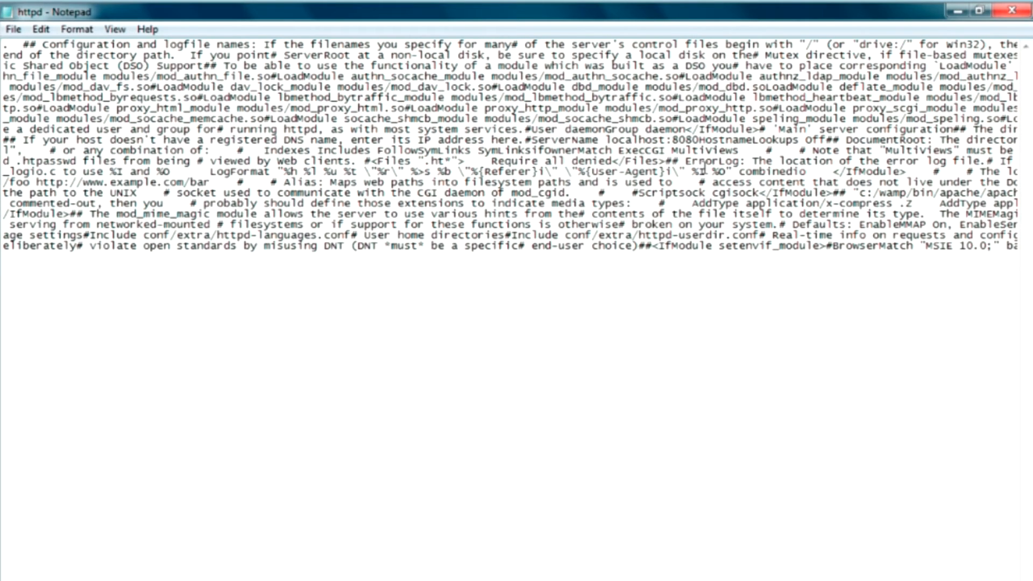
Search the rest of httpd.conf for any remaining port 80 and close the search
key("ctrl+f")
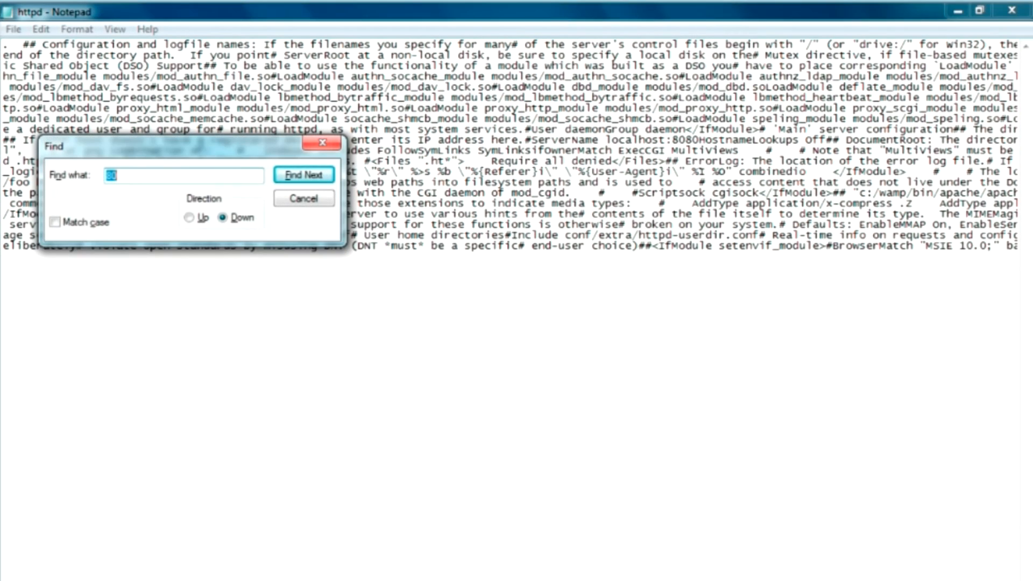
key("Return")
key("Return")
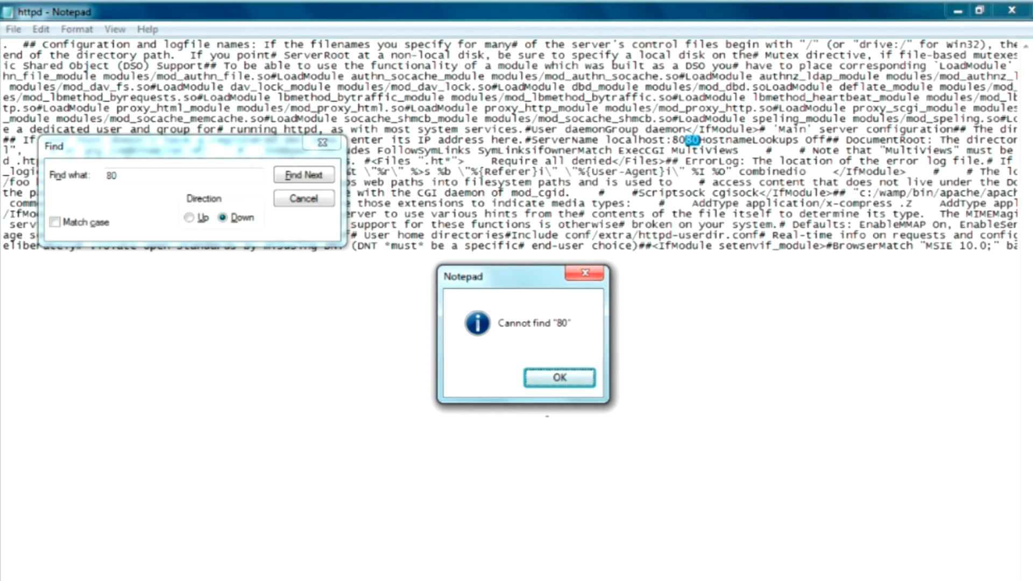
left_click(559, 377)
left_click(303, 198)
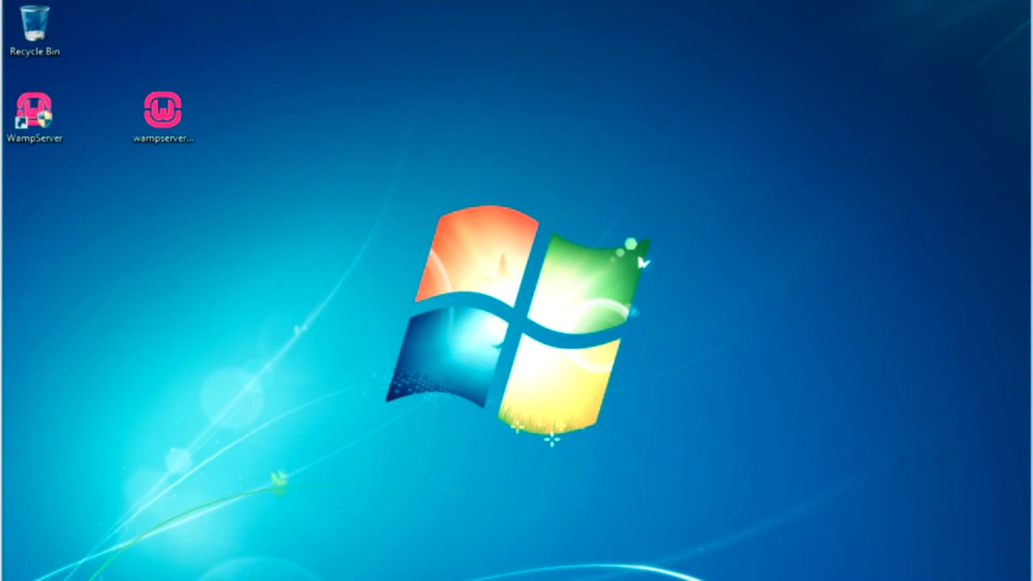
Close the browser window with the WampServer homepage and restart all WampServer services
left_click(73, 580)
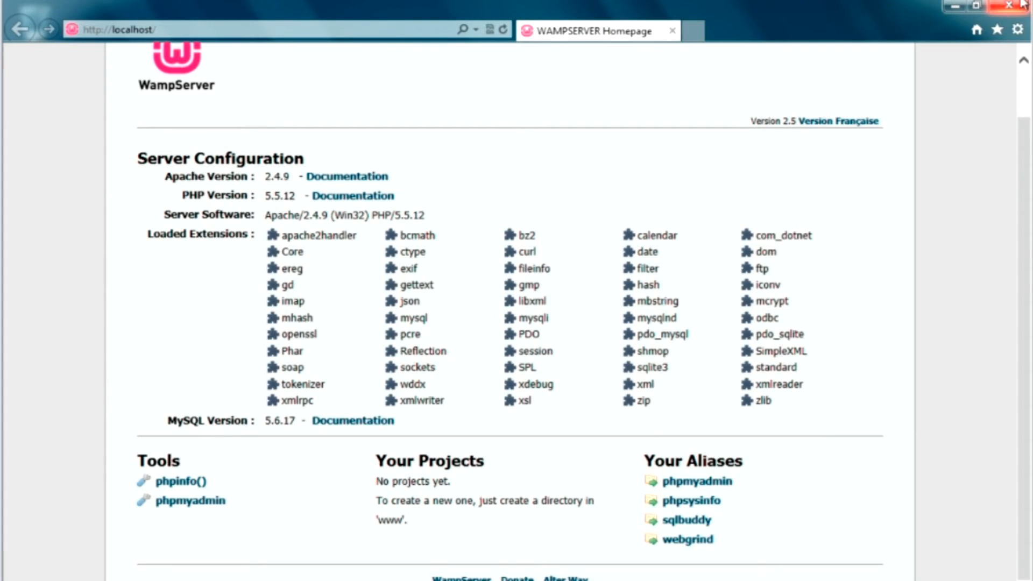
left_click(1009, 6)
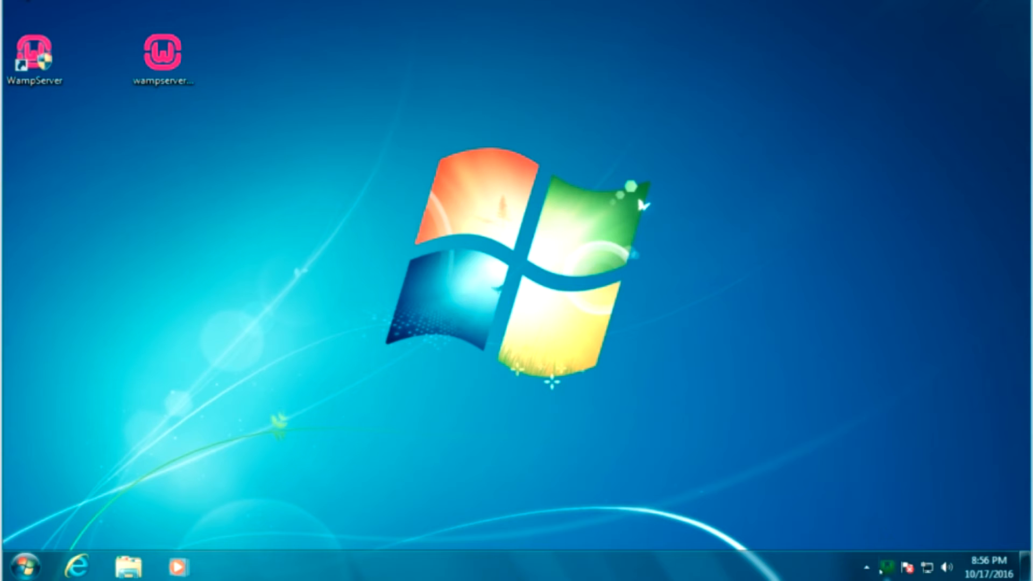
left_click(886, 567)
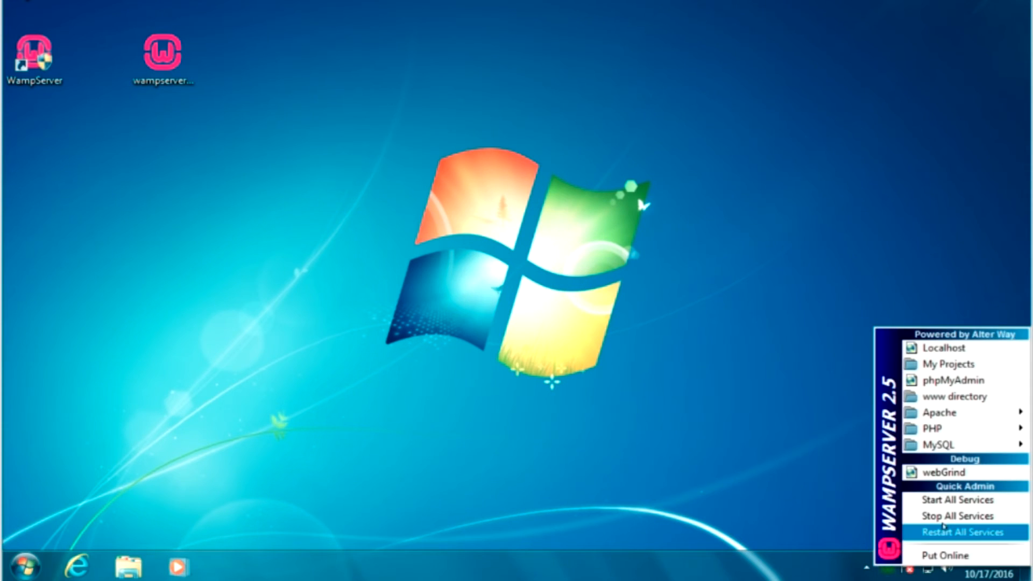
left_click(954, 533)
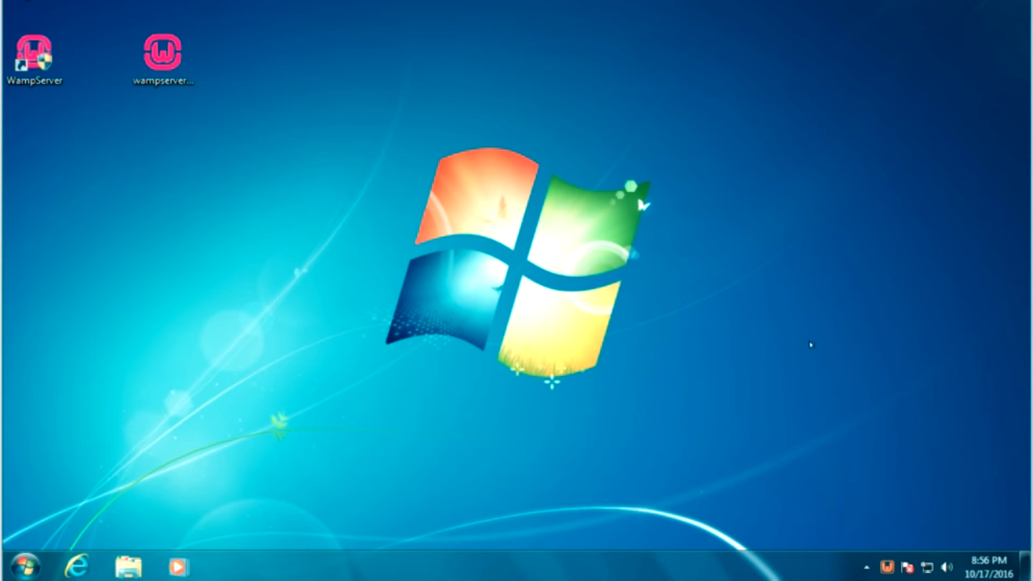
right_click(776, 305)
left_click(823, 350)
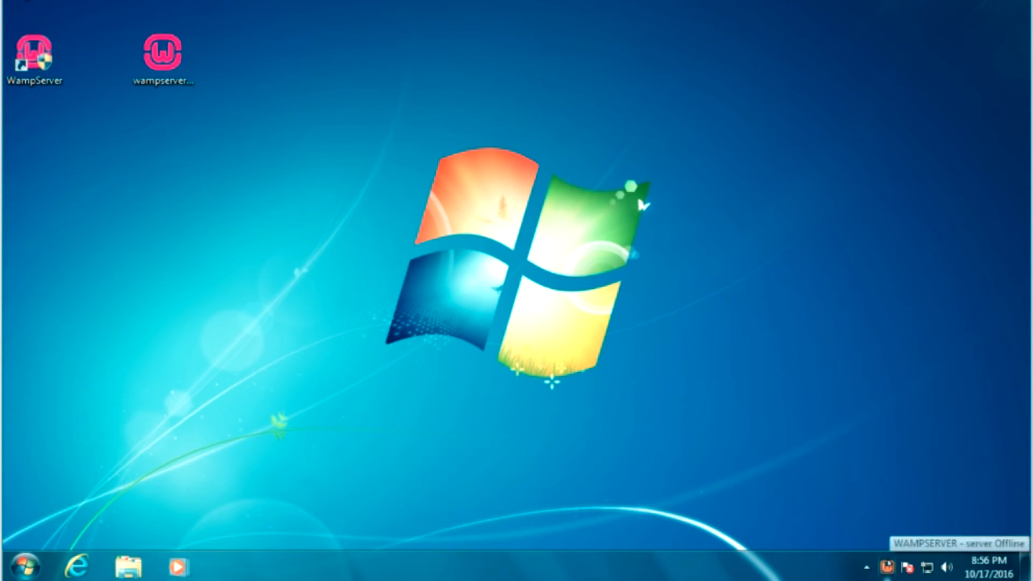
Put WampServer online and open its Localhost page in the browser
left_click(886, 575)
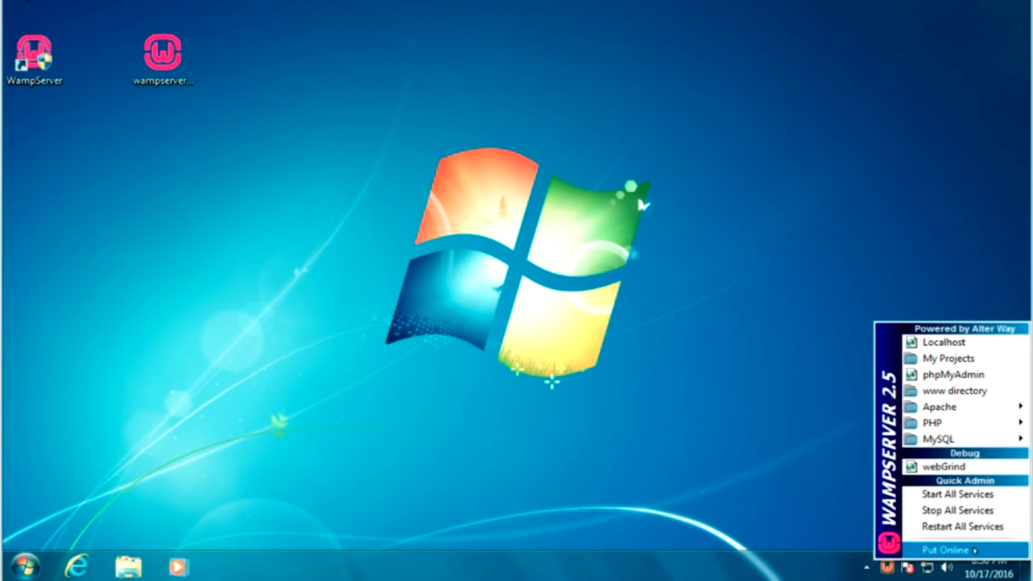
left_click(975, 549)
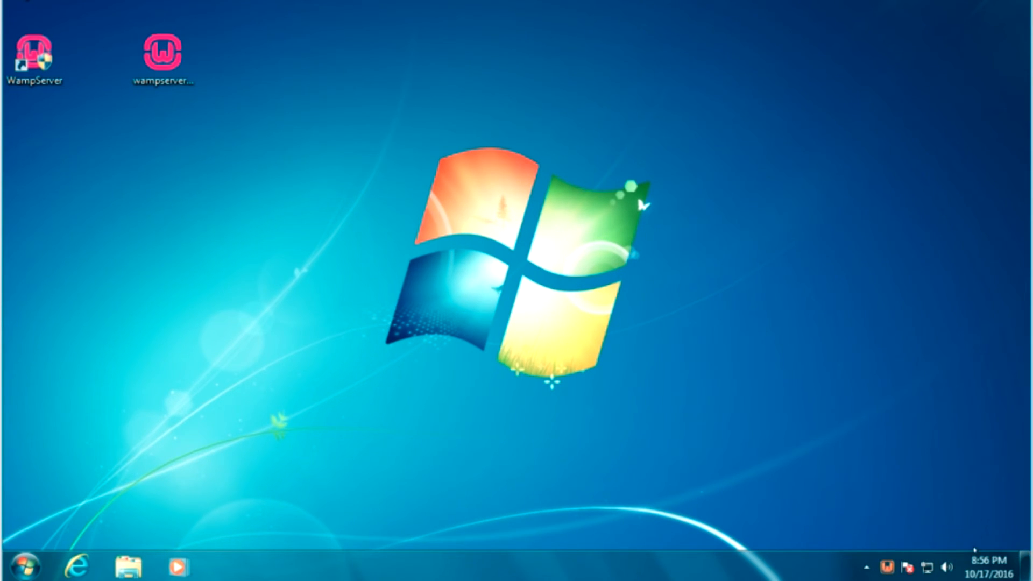
left_click(892, 565)
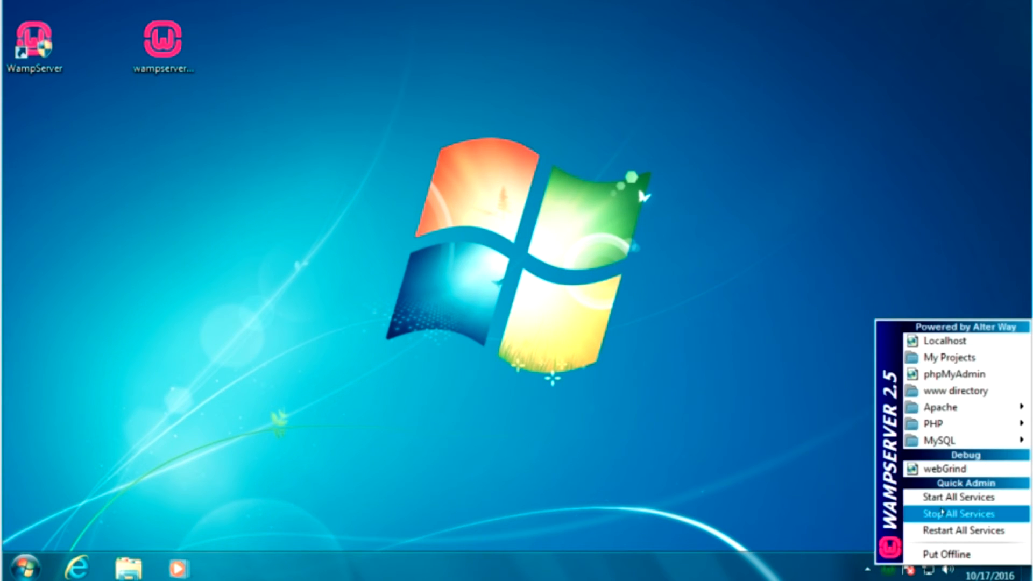
left_click(945, 342)
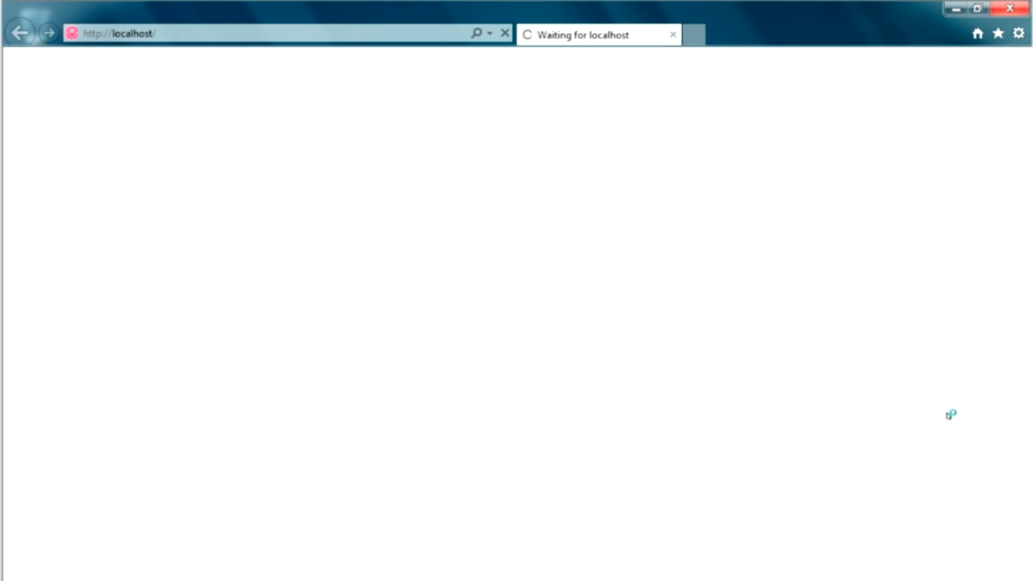
left_click(203, 33)
left_click(208, 33)
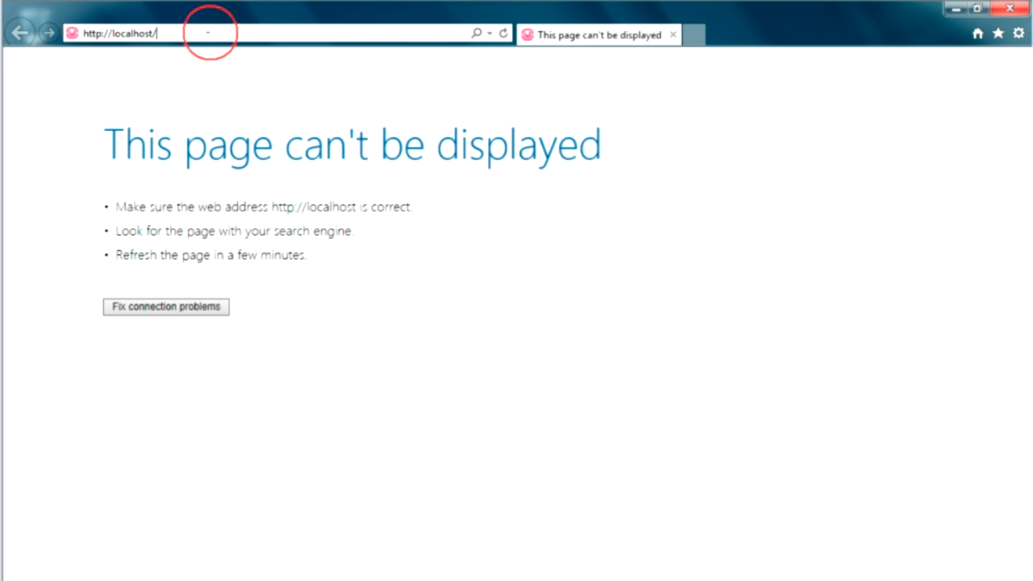
key("ctrl+shift+Left")
key("ctrl+shift+Left")
key("ctrl+shift+Left")
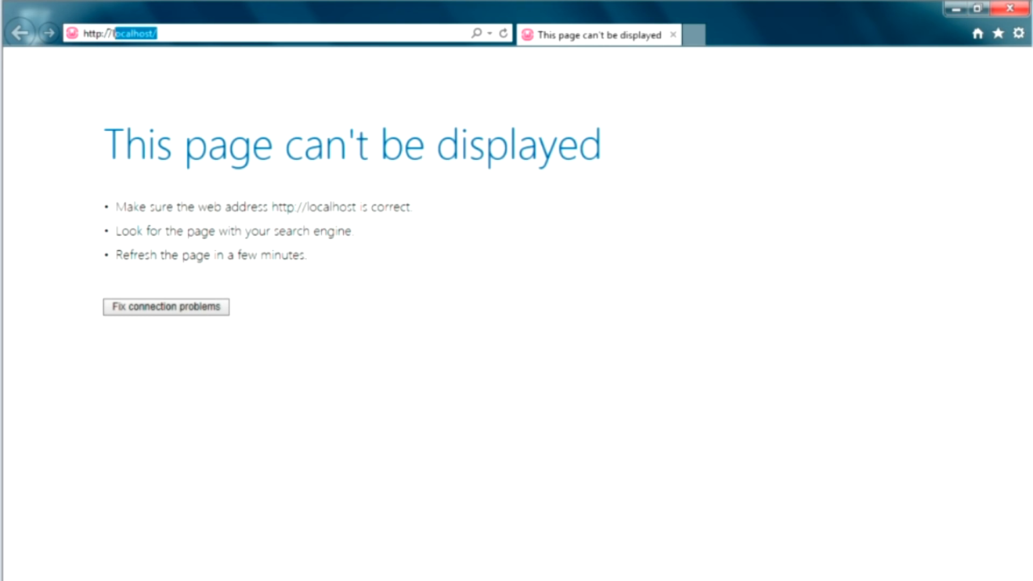
key("End")
key("ctrl+shift+Left")
key("ctrl+shift+Left")
key("ctrl+shift+Left")
key("End")
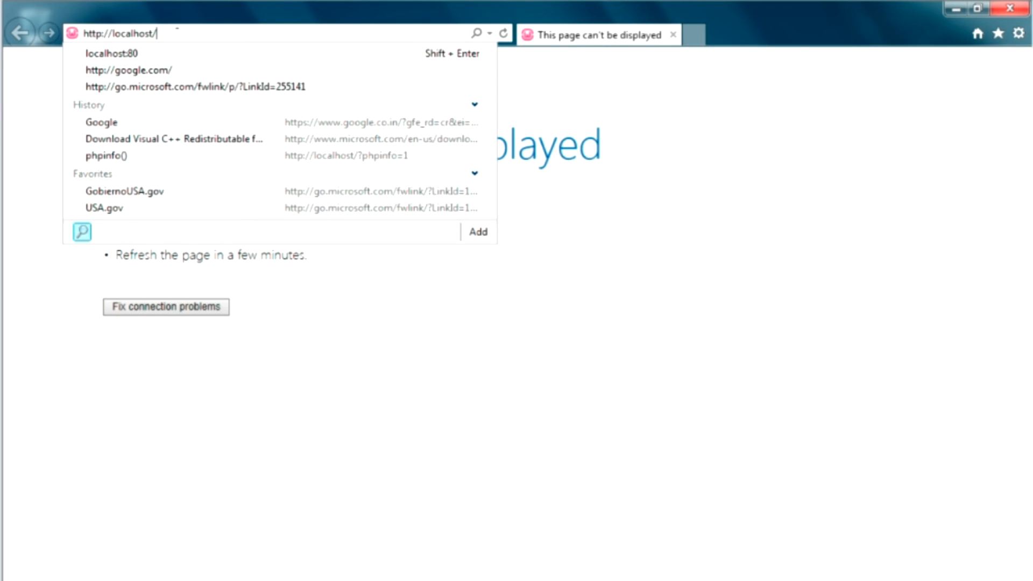
left_click(793, 176)
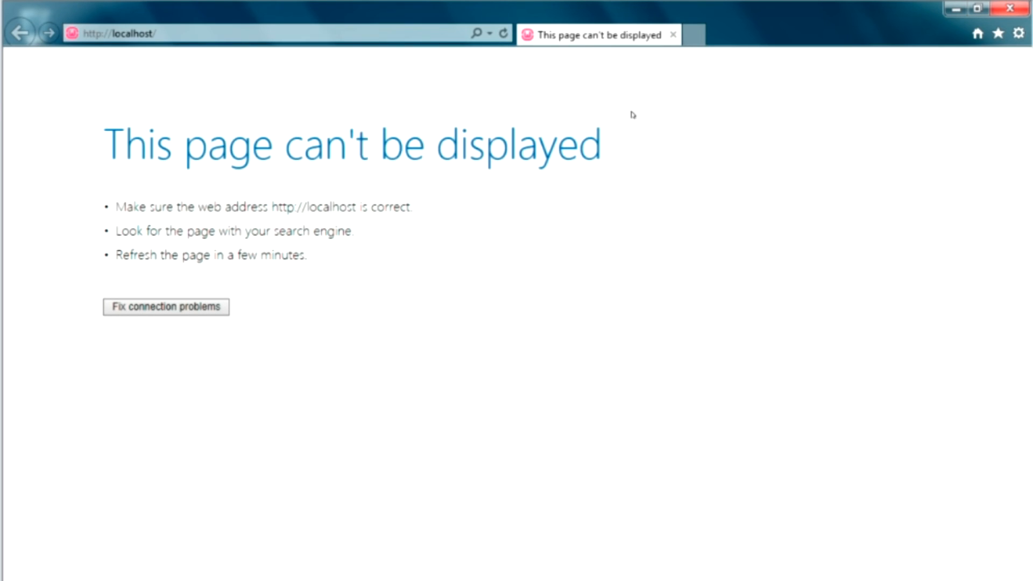
left_click(241, 35)
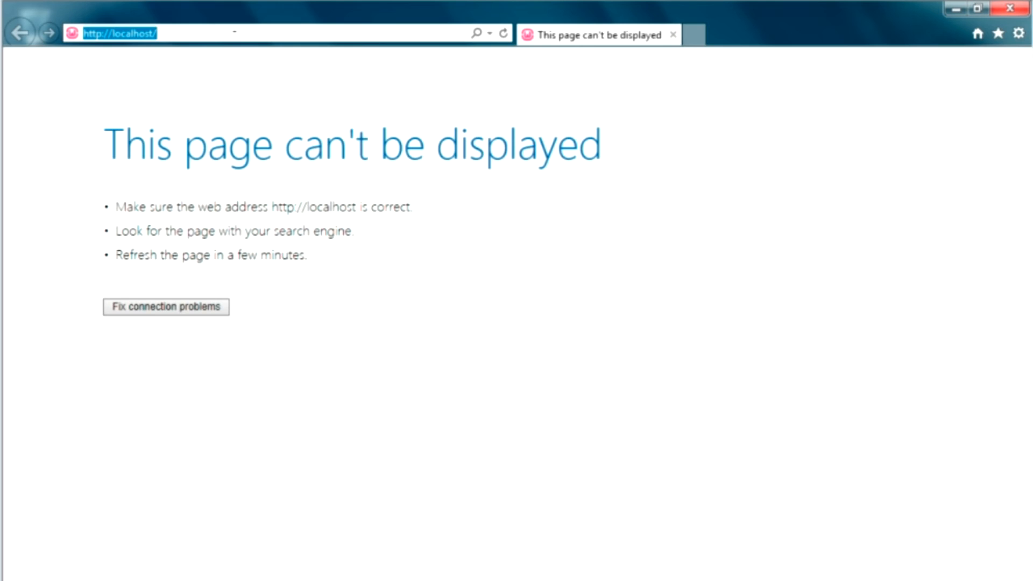
left_click(234, 32)
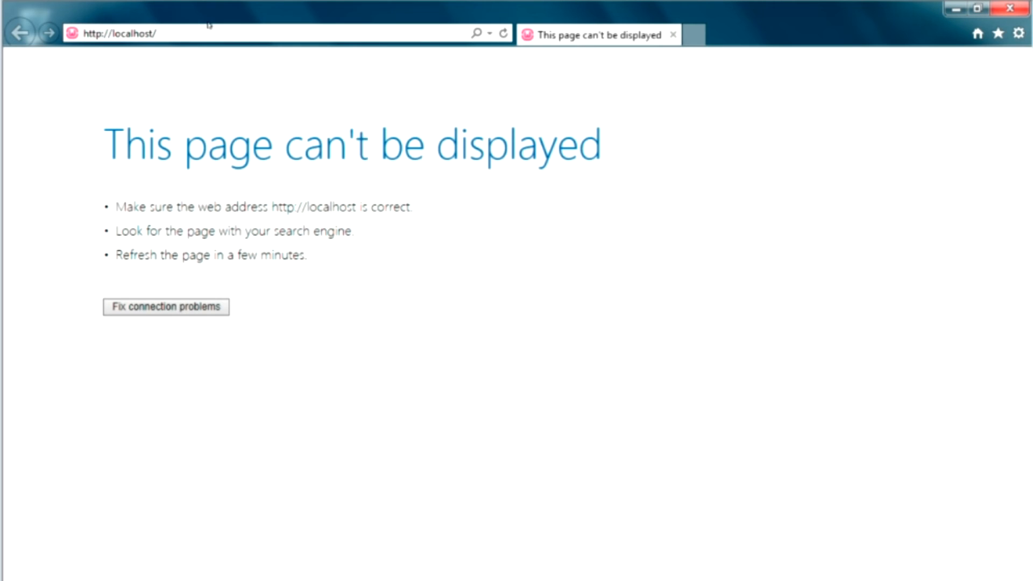
key("BackSpace")
type(":")
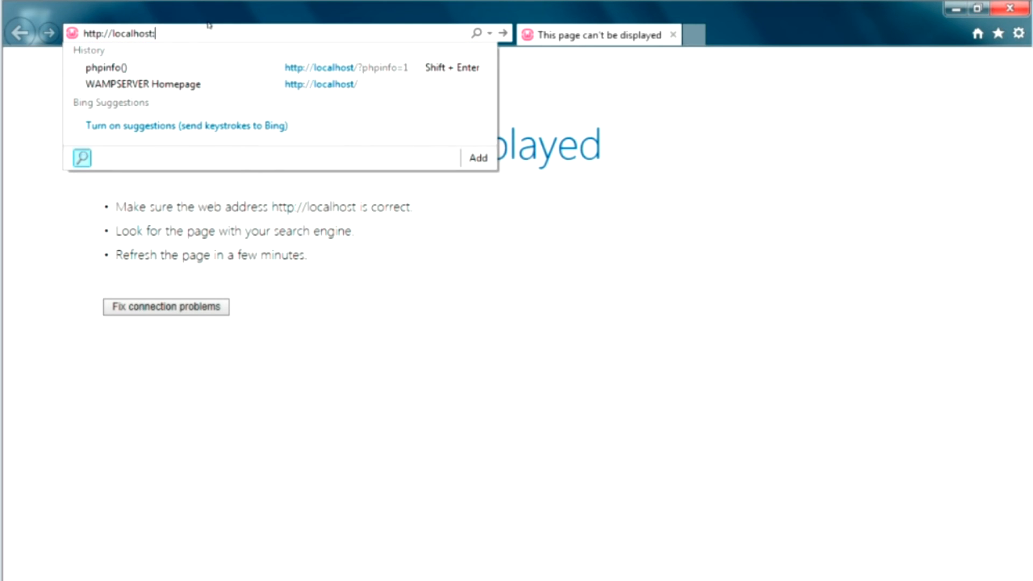
type("8080")
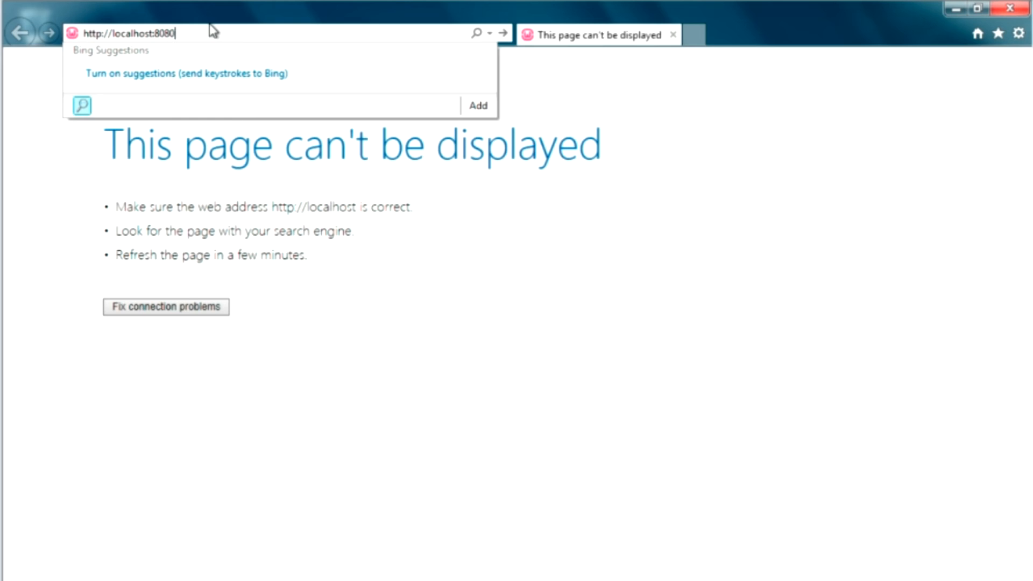
key("Return")
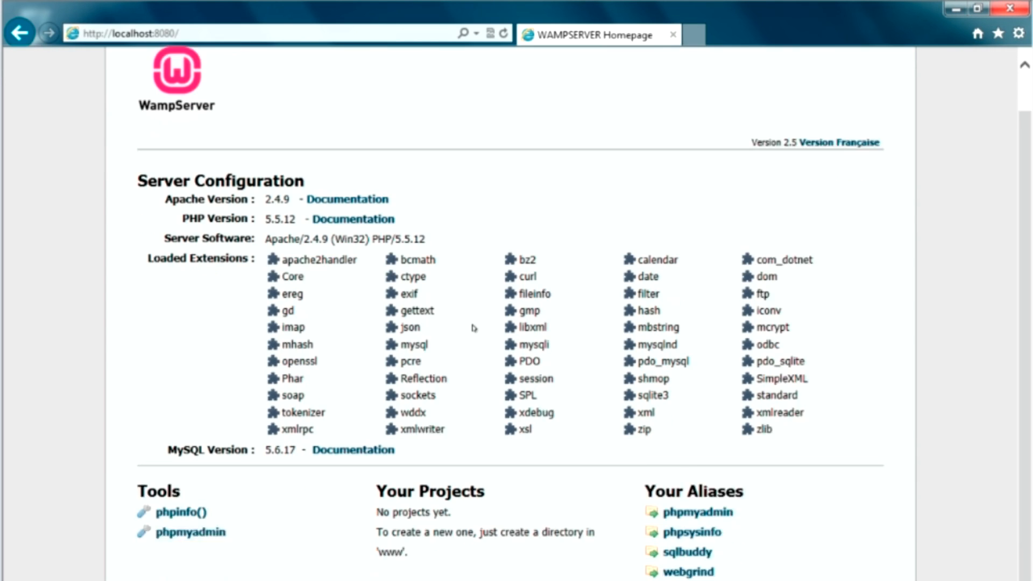
Look over the WampServer homepage and check the port number in its address
scroll(565, 284, "down", 2)
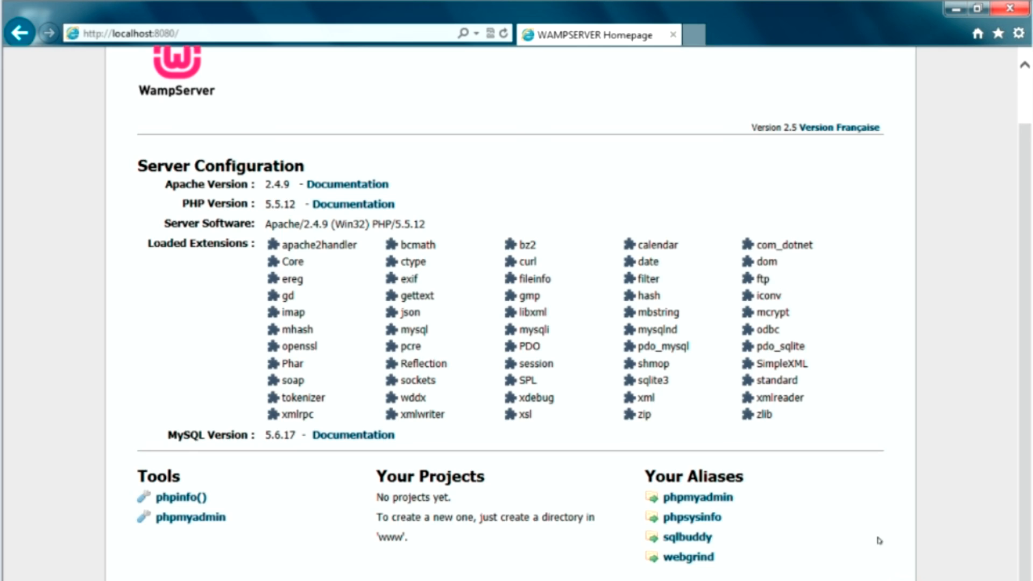
scroll(564, 312, "up", 2)
key("alt+d")
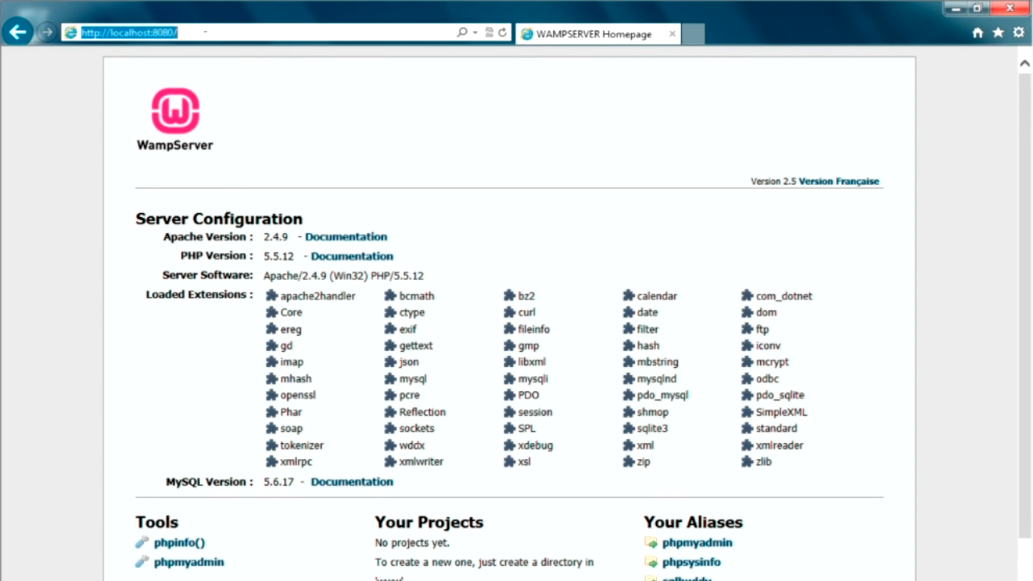
left_click(205, 31)
key("shift+Left")
key("shift+Left")
key("shift+Left")
key("shift+Left")
key("shift+Left")
key("shift+Left")
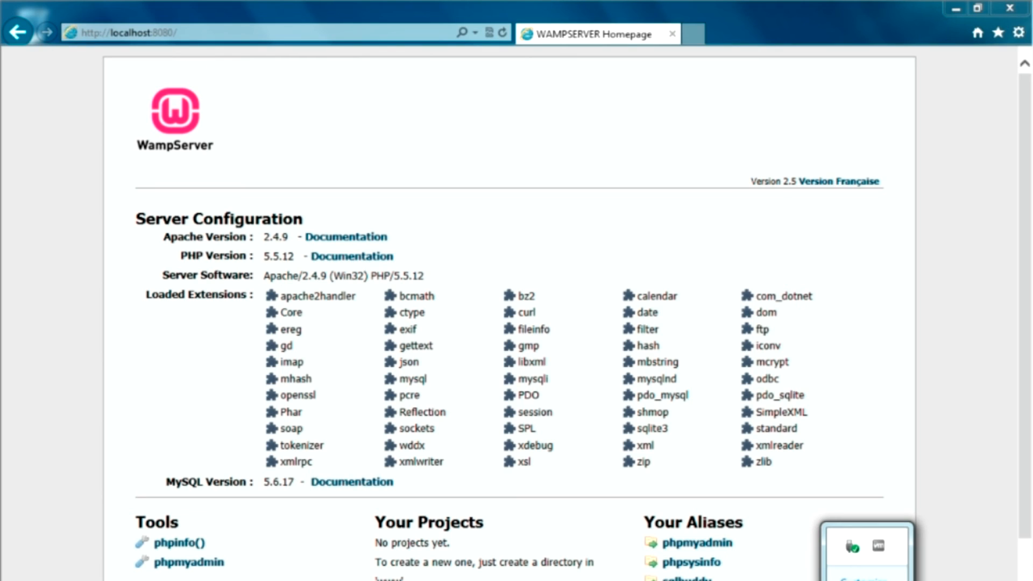
Review the Listen port entries in Apache's httpd.conf and close both the file and the browser window
left_click(852, 546)
mouse_move(940, 473)
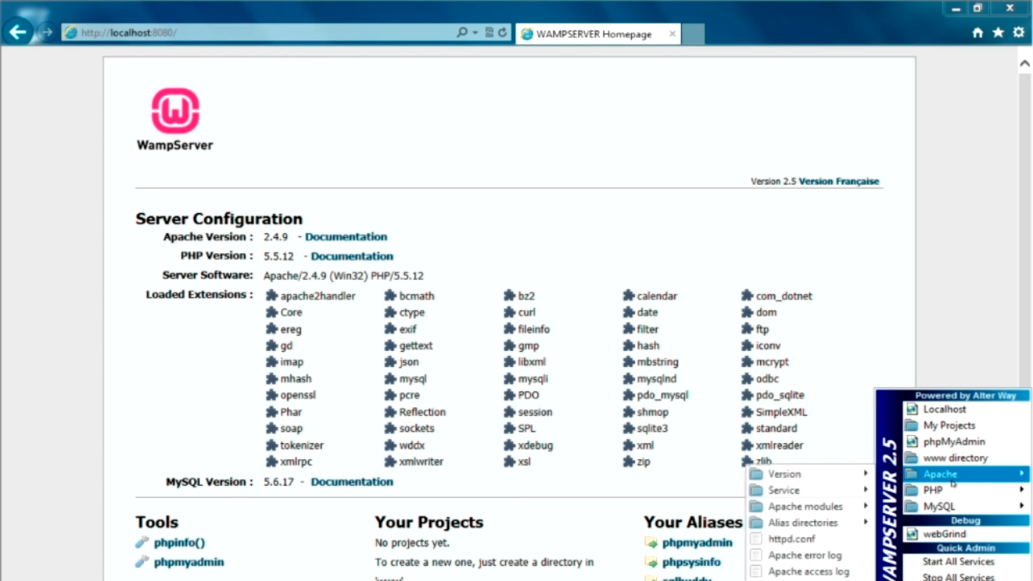
left_click(790, 538)
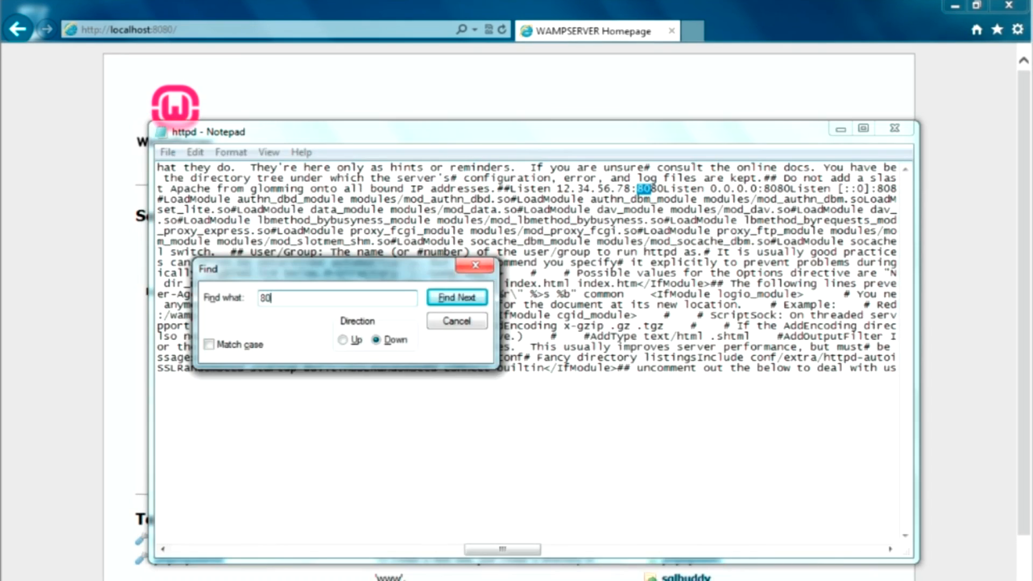
left_click(475, 266)
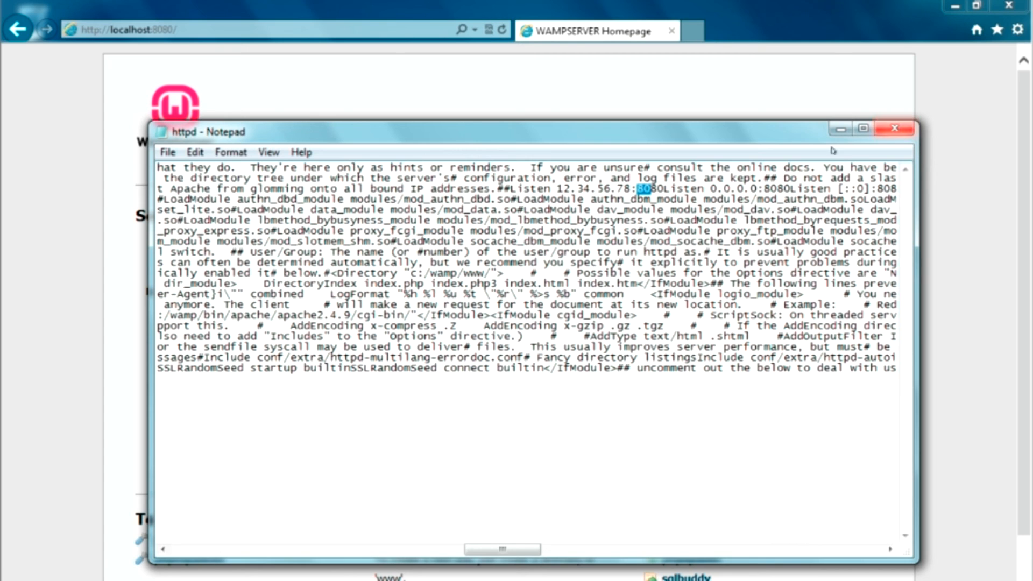
left_click(894, 128)
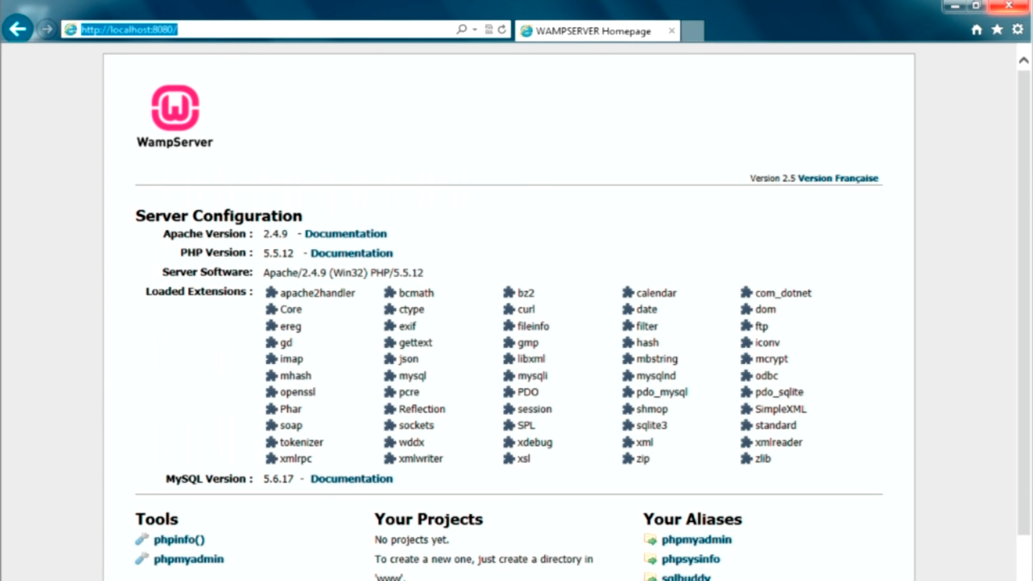
left_click(1008, 5)
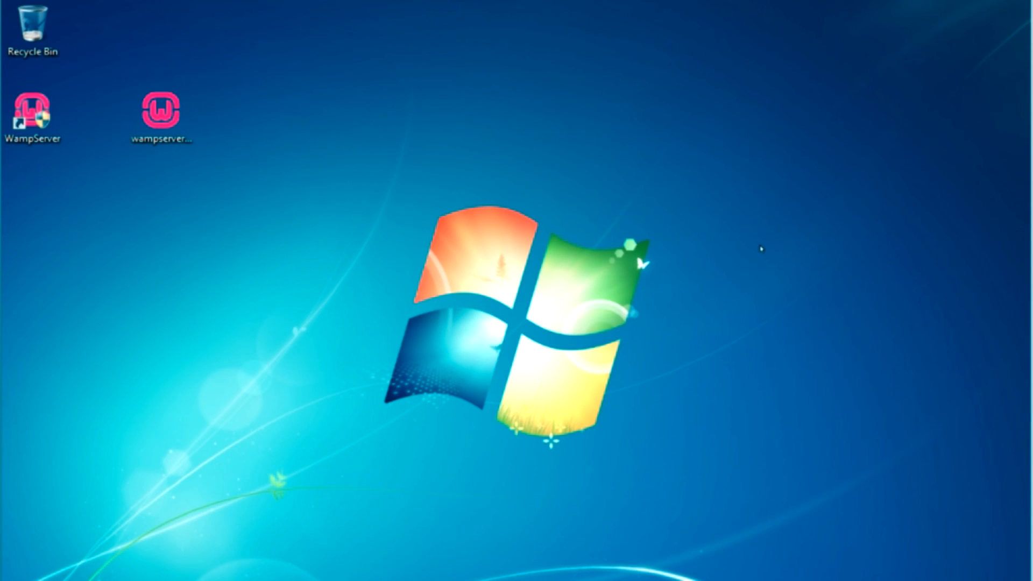